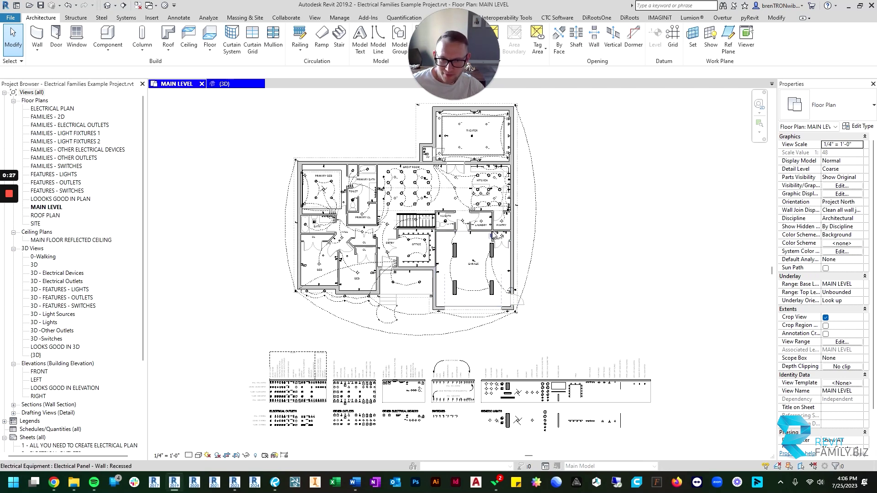
# Step: Pan to recentre the MAIN LEVEL electrical floor plan
pyautogui.moveTo(498, 237); pyautogui.dragTo(546, 255, button='middle')
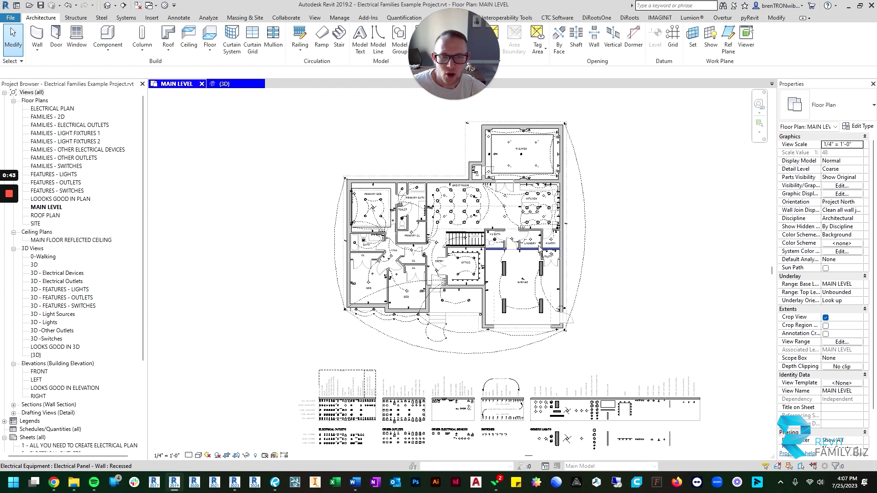
pyautogui.press('d')
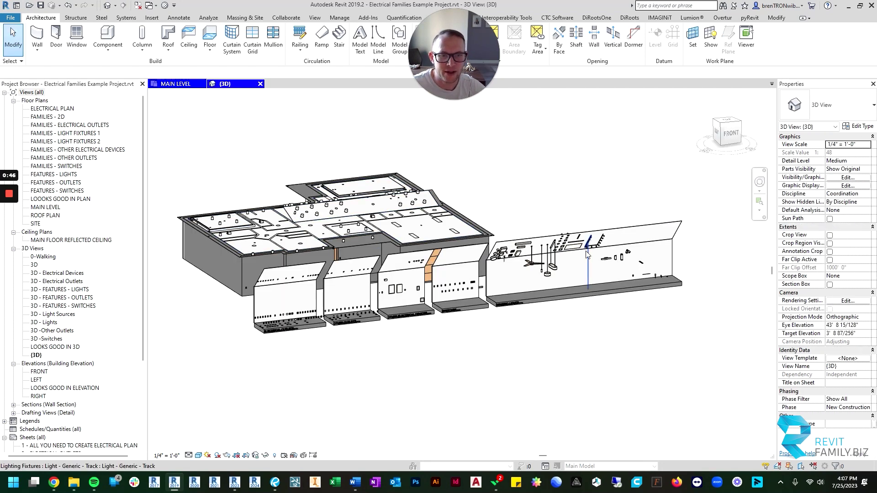
pyautogui.scroll(3, 503, 264)
pyautogui.scroll(3, 504, 263)
pyautogui.keyDown('shift'); pyautogui.moveTo(503, 264); pyautogui.dragTo(486, 303, button='middle'); pyautogui.keyUp('shift')
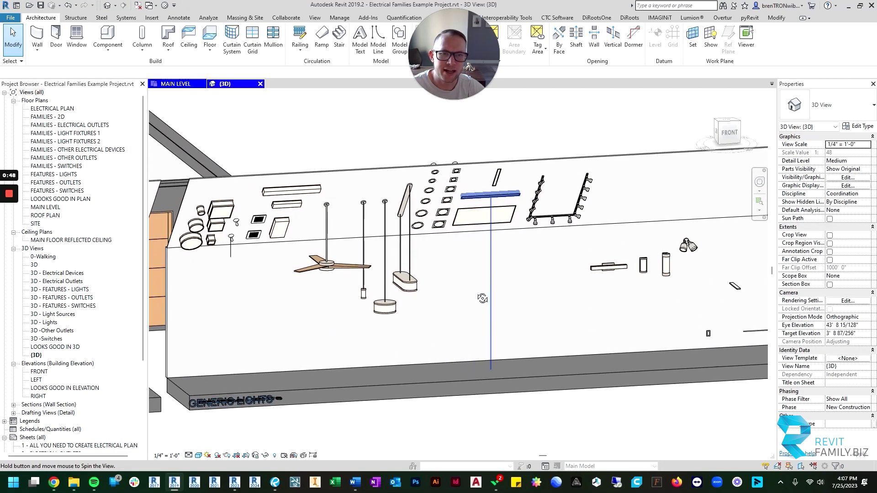
pyautogui.scroll(-3, 486, 303)
pyautogui.scroll(-3, 507, 300)
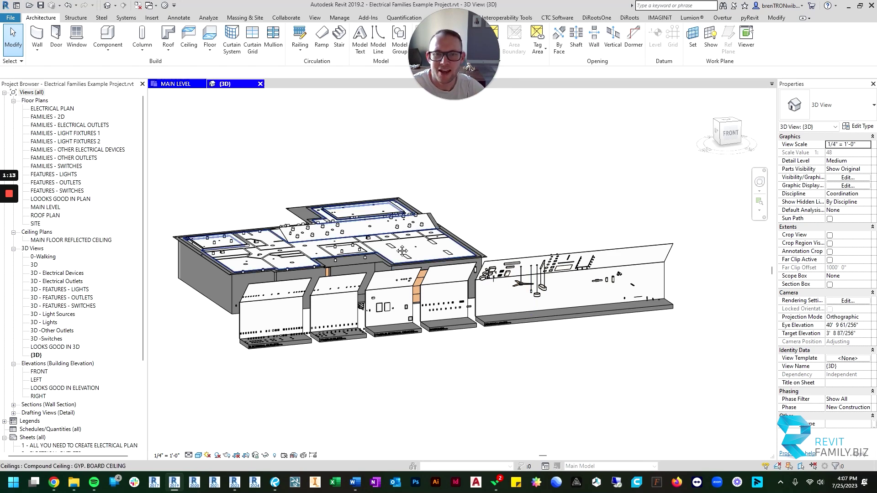
pyautogui.scroll(3, 413, 267)
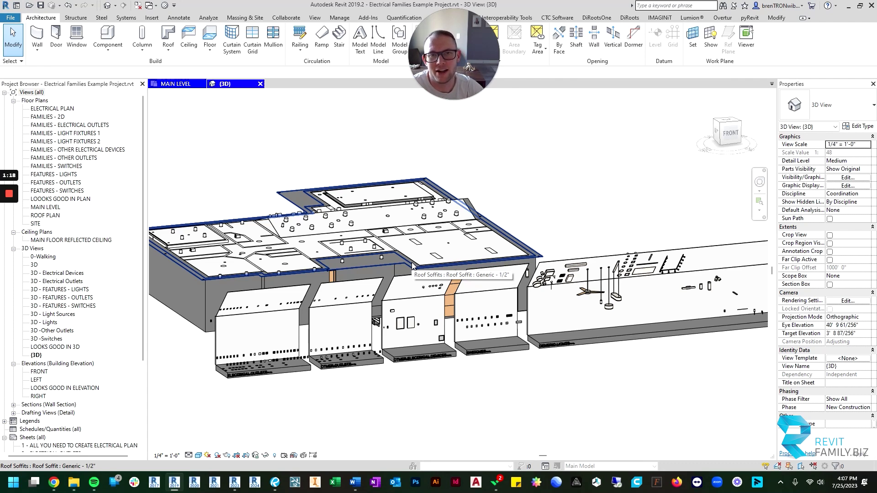
pyautogui.keyDown('shift'); pyautogui.moveTo(413, 267); pyautogui.dragTo(283, 301, button='middle'); pyautogui.keyUp('shift')
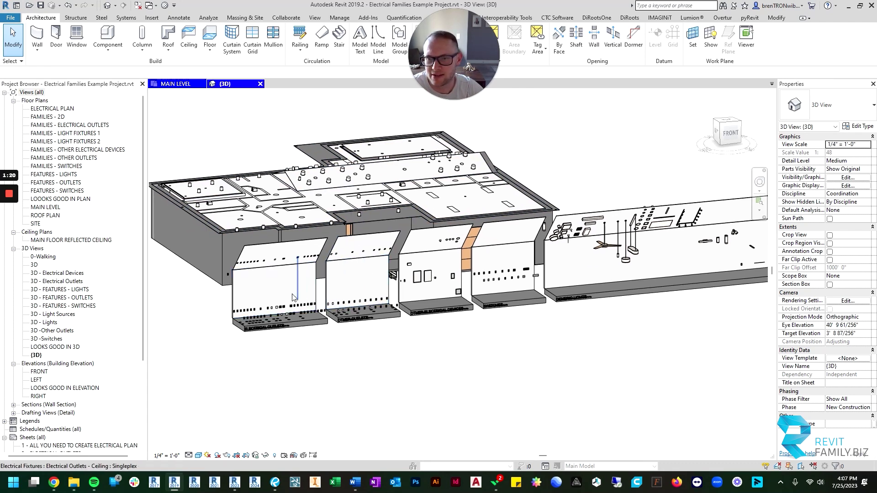
pyautogui.scroll(2, 283, 300)
pyautogui.scroll(2, 343, 309)
pyautogui.scroll(2, 377, 312)
pyautogui.scroll(1, 413, 319)
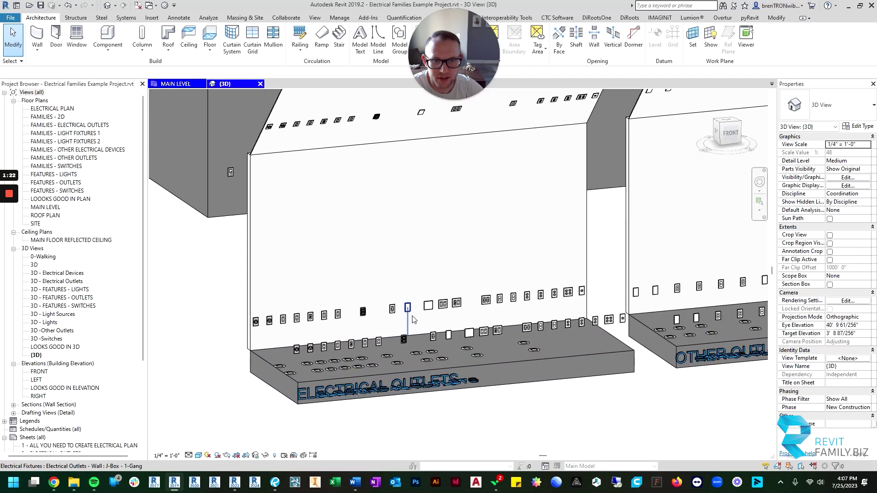
pyautogui.scroll(1, 414, 318)
pyautogui.scroll(1, 426, 316)
pyautogui.scroll(-2, 432, 329)
pyautogui.scroll(-1, 446, 353)
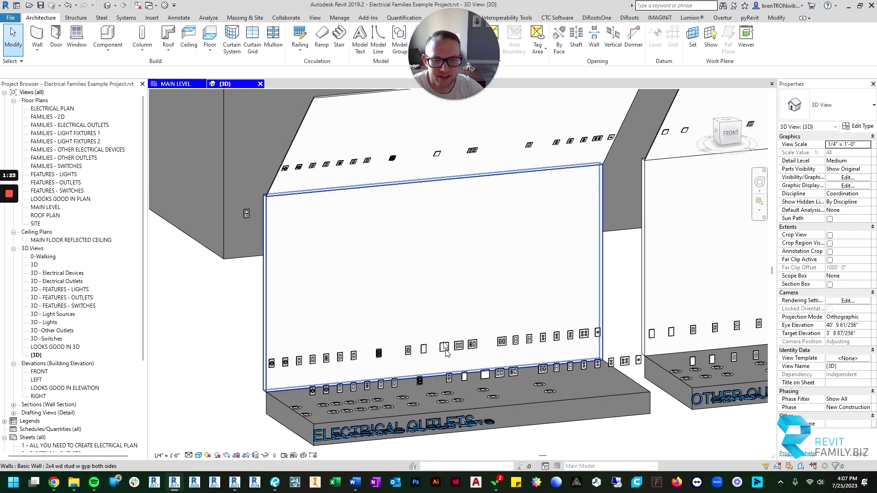
# Step: Select a wall outlet, then orbit the 3D view across the outlet and device display walls
pyautogui.click(472, 344)
pyautogui.moveTo(472, 344)
pyautogui.keyDown('shift'); pyautogui.mouseDown(button='middle')
pyautogui.moveTo(380, 331)
pyautogui.moveTo(329, 308)
pyautogui.moveTo(385, 291)
pyautogui.moveTo(248, 296)
pyautogui.mouseUp(button='middle'); pyautogui.keyUp('shift')
pyautogui.scroll(3, 319, 308)
pyautogui.scroll(3, 233, 308)
pyautogui.scroll(2, 239, 313)
pyautogui.scroll(-2, 343, 300)
pyautogui.scroll(2, 343, 301)
pyautogui.scroll(-3, 323, 289)
pyautogui.moveTo(323, 289)
pyautogui.keyDown('shift'); pyautogui.mouseDown(button='middle')
pyautogui.moveTo(494, 308)
pyautogui.moveTo(356, 294)
pyautogui.mouseUp(button='middle'); pyautogui.keyUp('shift')
pyautogui.scroll(2, 357, 294)
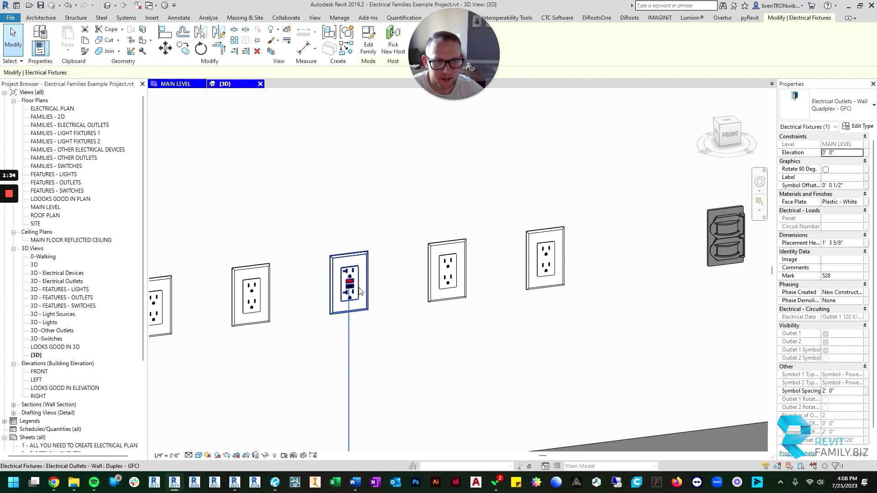
pyautogui.scroll(-2, 359, 291)
pyautogui.scroll(-2, 549, 284)
pyautogui.scroll(2, 411, 278)
pyautogui.scroll(2, 443, 272)
pyautogui.scroll(-2, 443, 271)
pyautogui.scroll(3, 498, 260)
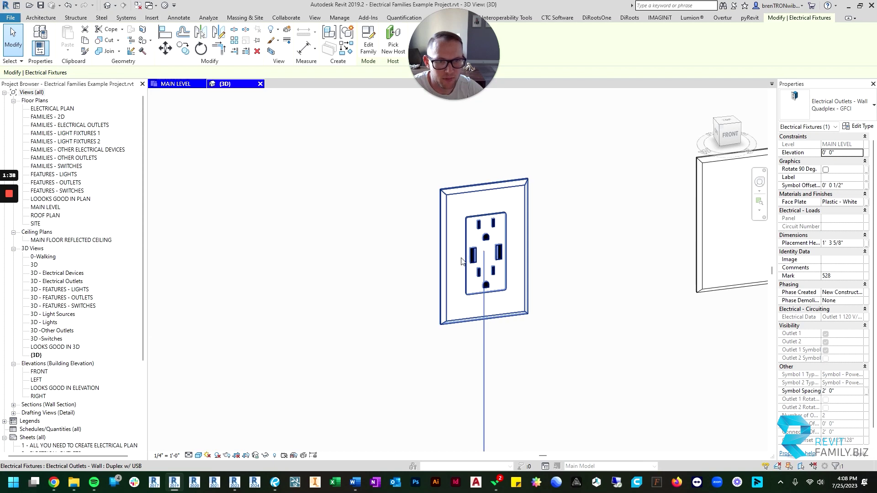
pyautogui.scroll(-1, 510, 267)
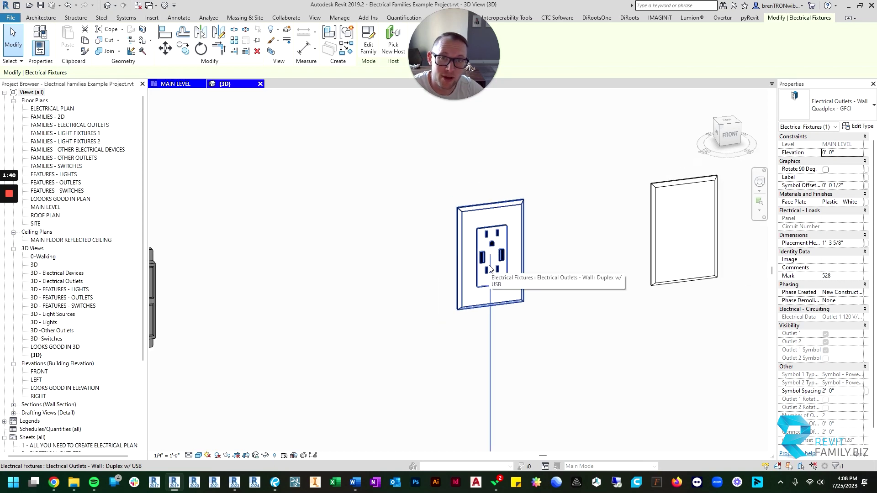
pyautogui.scroll(-2, 494, 263)
pyautogui.scroll(-2, 500, 265)
pyautogui.scroll(1, 507, 269)
pyautogui.scroll(1, 511, 273)
pyautogui.scroll(2, 511, 273)
pyautogui.scroll(-2, 511, 269)
pyautogui.scroll(1, 512, 266)
pyautogui.scroll(-1, 615, 260)
pyautogui.scroll(-1, 614, 260)
pyautogui.scroll(3, 415, 275)
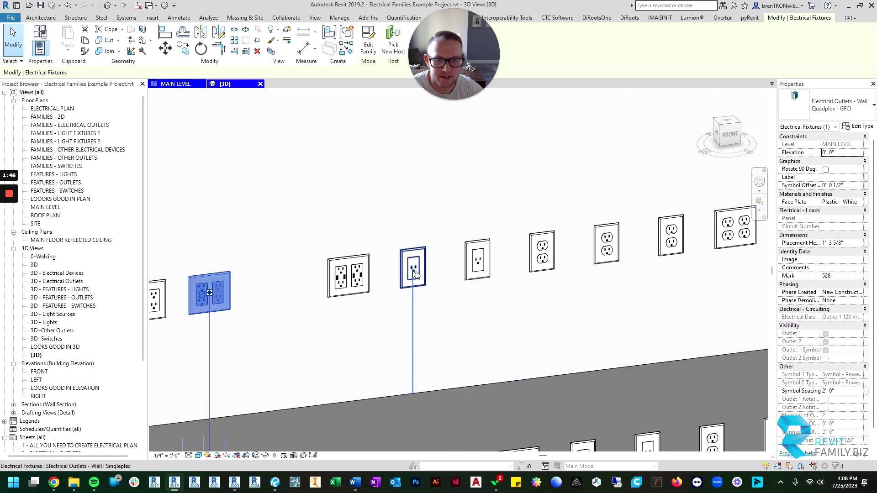
pyautogui.scroll(2, 597, 254)
pyautogui.scroll(1, 606, 252)
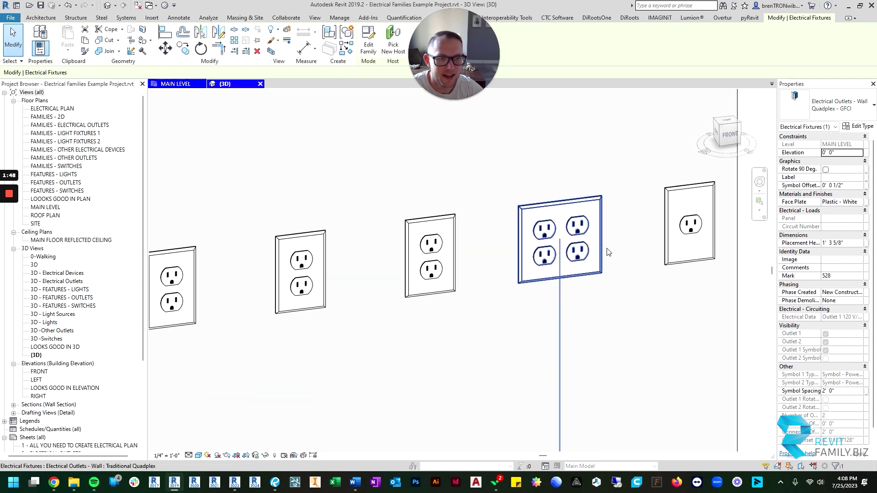
pyautogui.scroll(2, 553, 250)
pyautogui.scroll(-2, 411, 247)
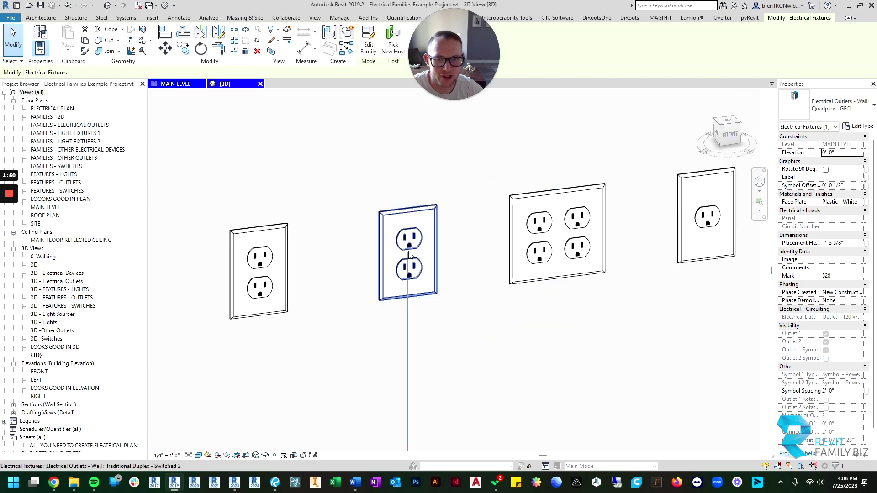
pyautogui.scroll(-2, 356, 254)
pyautogui.scroll(-1, 349, 257)
pyautogui.scroll(2, 349, 257)
pyautogui.scroll(2, 351, 260)
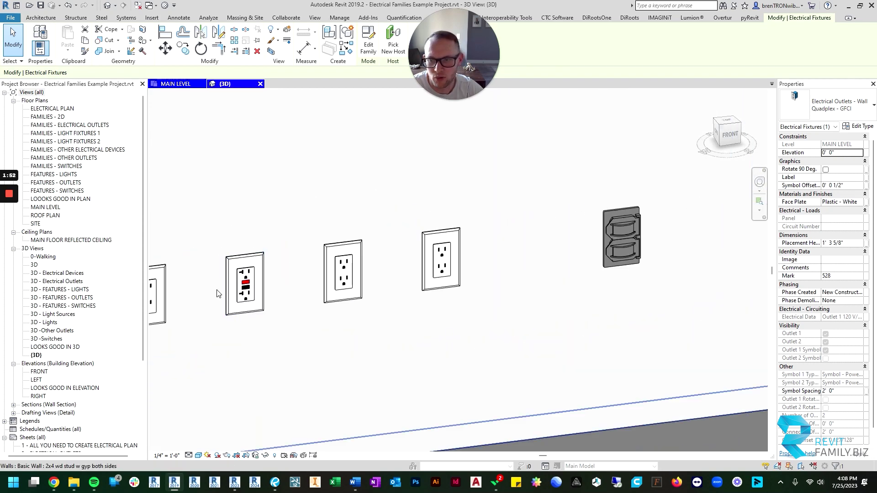
pyautogui.scroll(1, 355, 268)
pyautogui.scroll(-2, 357, 269)
pyautogui.scroll(-2, 359, 271)
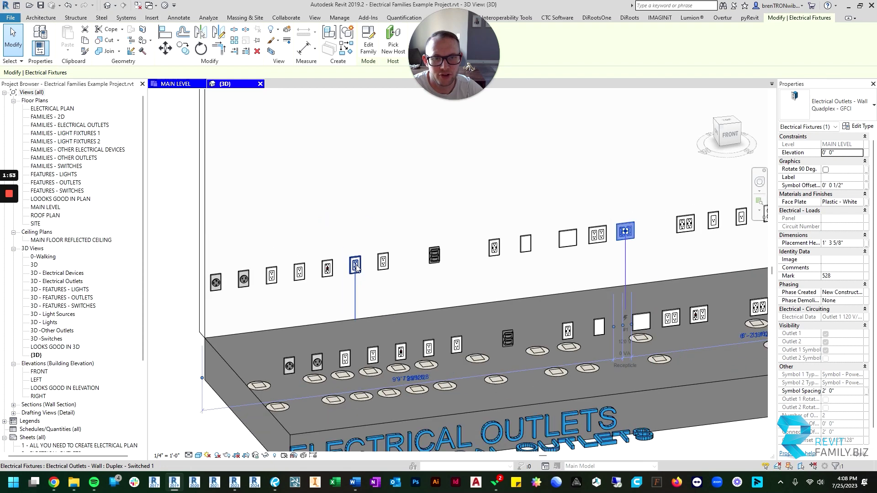
pyautogui.scroll(-1, 371, 273)
pyautogui.moveTo(380, 275)
pyautogui.mouseDown(button='middle')
pyautogui.moveTo(338, 274)
pyautogui.moveTo(373, 296)
pyautogui.moveTo(329, 329)
pyautogui.mouseUp(button='middle')
pyautogui.scroll(1, 327, 329)
pyautogui.scroll(2, 233, 286)
pyautogui.scroll(-2, 233, 287)
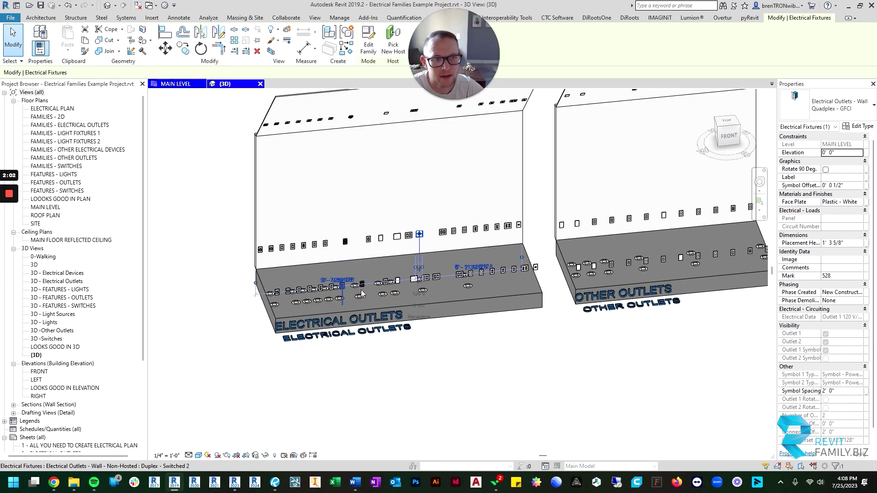
pyautogui.scroll(-2, 233, 287)
pyautogui.scroll(-1, 274, 302)
pyautogui.keyDown('shift'); pyautogui.moveTo(330, 321); pyautogui.dragTo(336, 288, button='middle'); pyautogui.keyUp('shift')
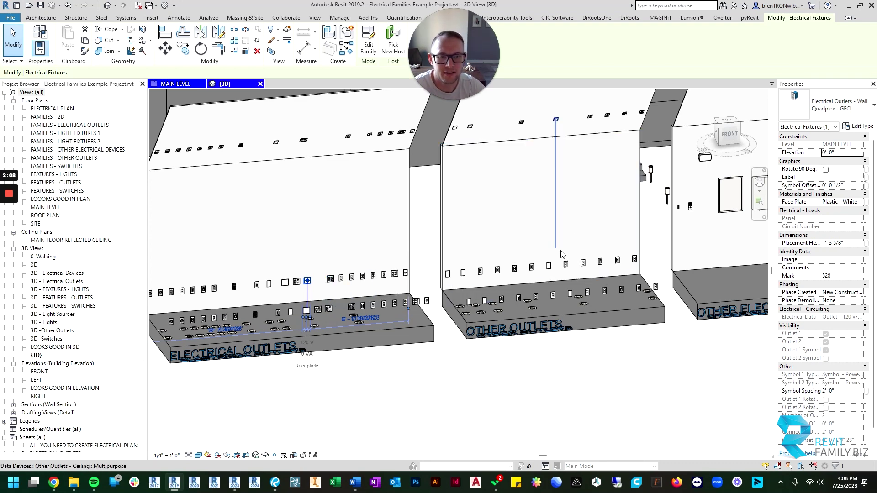
pyautogui.moveTo(590, 269)
pyautogui.mouseDown(button='middle')
pyautogui.moveTo(475, 287)
pyautogui.moveTo(467, 209)
pyautogui.mouseUp(button='middle')
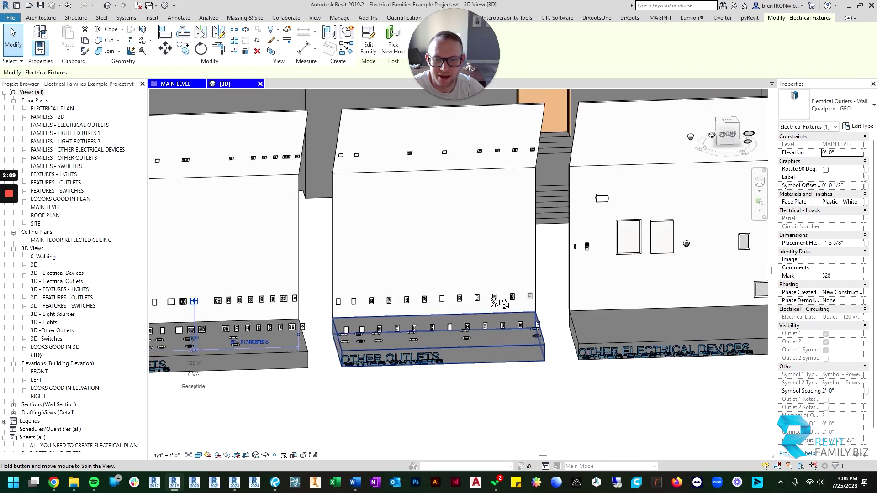
pyautogui.scroll(3, 467, 209)
pyautogui.scroll(2, 475, 235)
pyautogui.moveTo(456, 251)
pyautogui.mouseDown(button='middle')
pyautogui.moveTo(457, 237)
pyautogui.moveTo(450, 294)
pyautogui.mouseUp(button='middle')
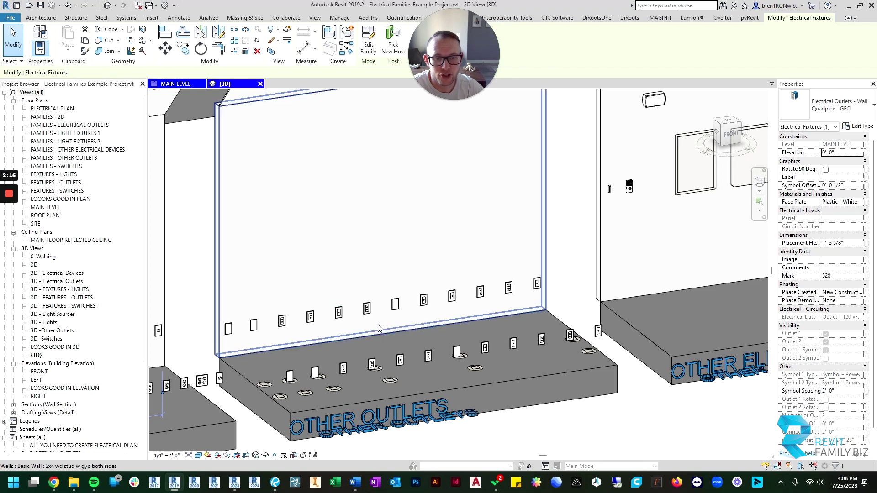
pyautogui.scroll(2, 508, 290)
pyautogui.scroll(2, 646, 244)
pyautogui.scroll(1, 651, 243)
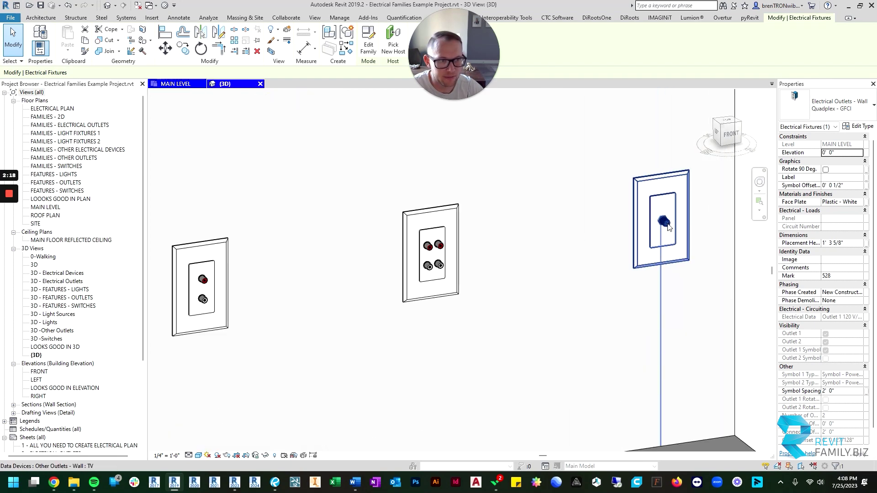
pyautogui.moveTo(372, 290); pyautogui.dragTo(542, 270, button='middle')
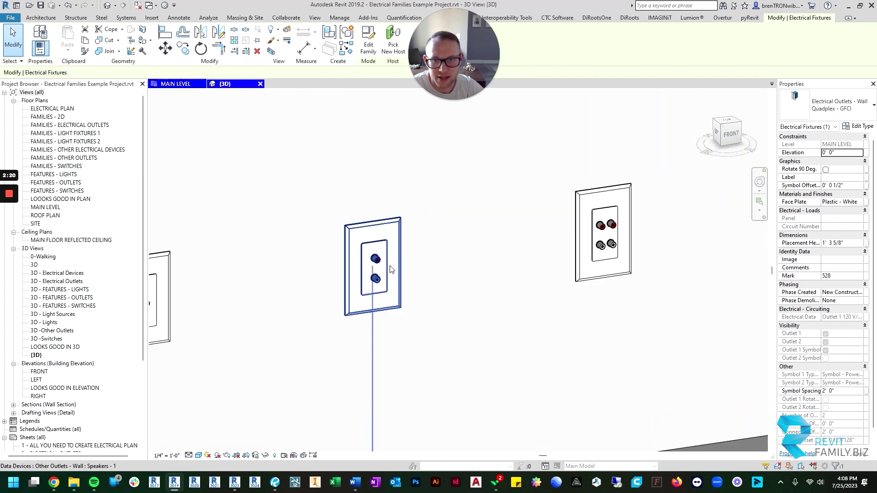
pyautogui.scroll(-2, 389, 269)
pyautogui.moveTo(389, 268)
pyautogui.keyDown('shift'); pyautogui.mouseDown(button='middle')
pyautogui.moveTo(484, 231)
pyautogui.moveTo(349, 272)
pyautogui.mouseUp(button='middle'); pyautogui.keyUp('shift')
pyautogui.scroll(1, 361, 269)
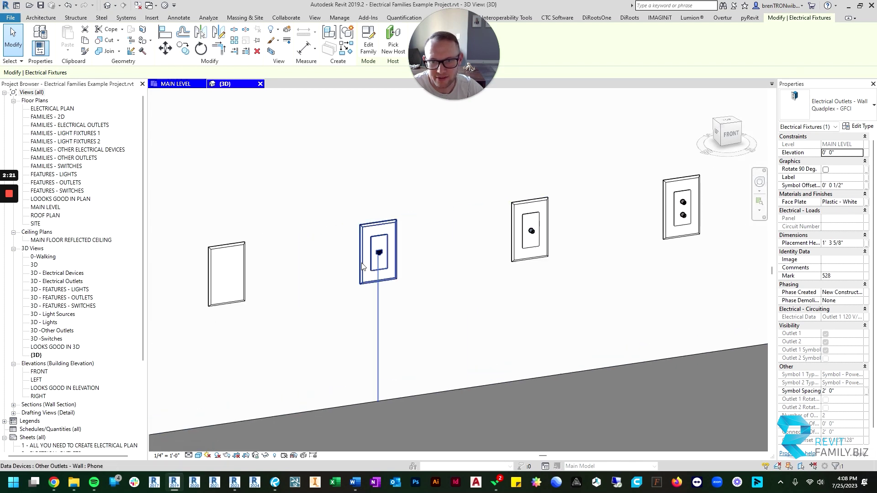
pyautogui.scroll(-1, 343, 297)
pyautogui.scroll(-1, 470, 273)
pyautogui.scroll(1, 376, 274)
pyautogui.moveTo(471, 271)
pyautogui.keyDown('shift'); pyautogui.mouseDown(button='middle')
pyautogui.moveTo(376, 274)
pyautogui.moveTo(329, 288)
pyautogui.moveTo(456, 263)
pyautogui.mouseUp(button='middle'); pyautogui.keyUp('shift')
pyautogui.scroll(3, 479, 261)
pyautogui.scroll(-3, 497, 253)
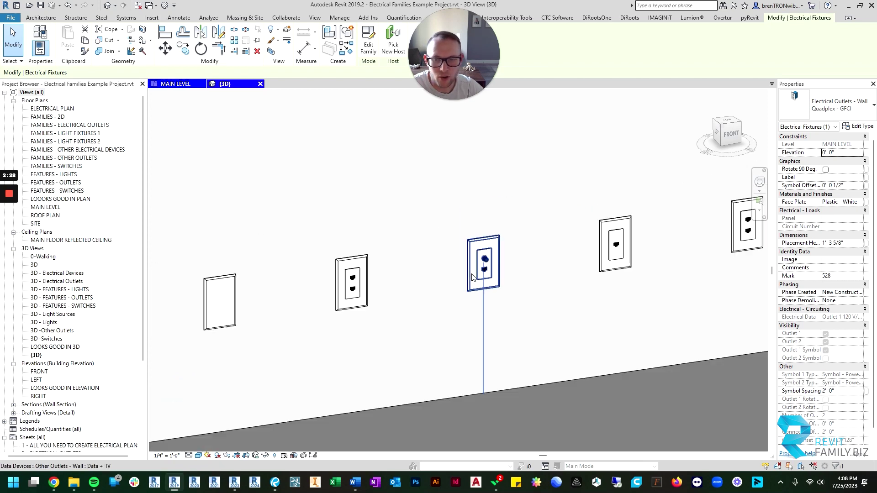
pyautogui.scroll(-2, 480, 265)
pyautogui.moveTo(388, 295); pyautogui.dragTo(577, 278, button='middle')
pyautogui.scroll(-2, 577, 279)
pyautogui.scroll(-2, 479, 288)
pyautogui.moveTo(480, 287)
pyautogui.keyDown('shift'); pyautogui.mouseDown(button='middle')
pyautogui.moveTo(444, 304)
pyautogui.moveTo(428, 327)
pyautogui.mouseUp(button='middle'); pyautogui.keyUp('shift')
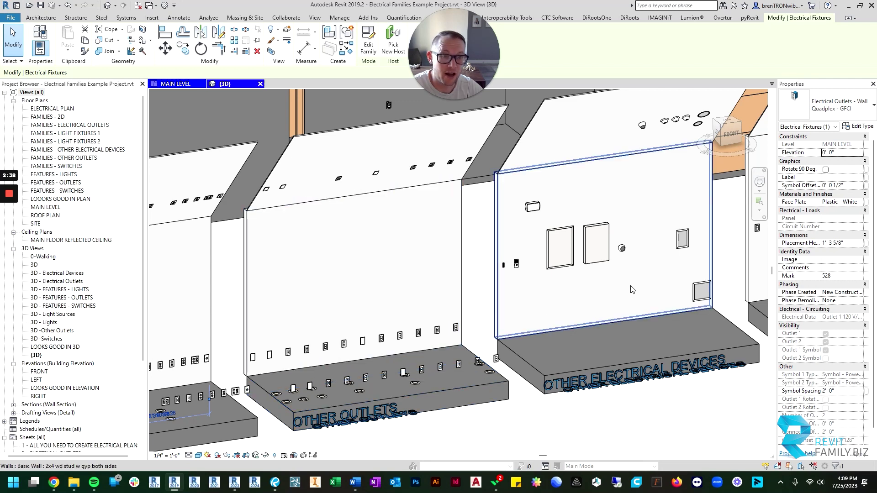
pyautogui.moveTo(631, 290); pyautogui.dragTo(407, 313, button='middle')
pyautogui.scroll(2, 413, 209)
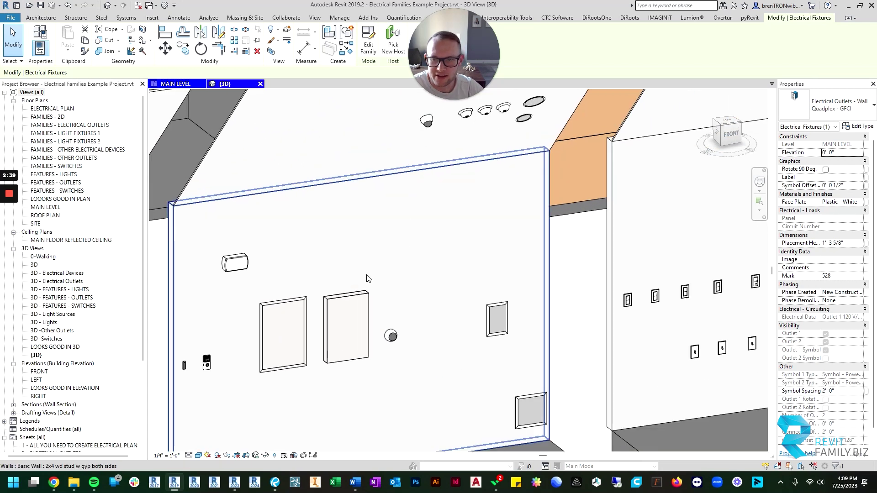
pyautogui.scroll(-2, 370, 281)
pyautogui.scroll(1, 387, 271)
pyautogui.scroll(-1, 387, 271)
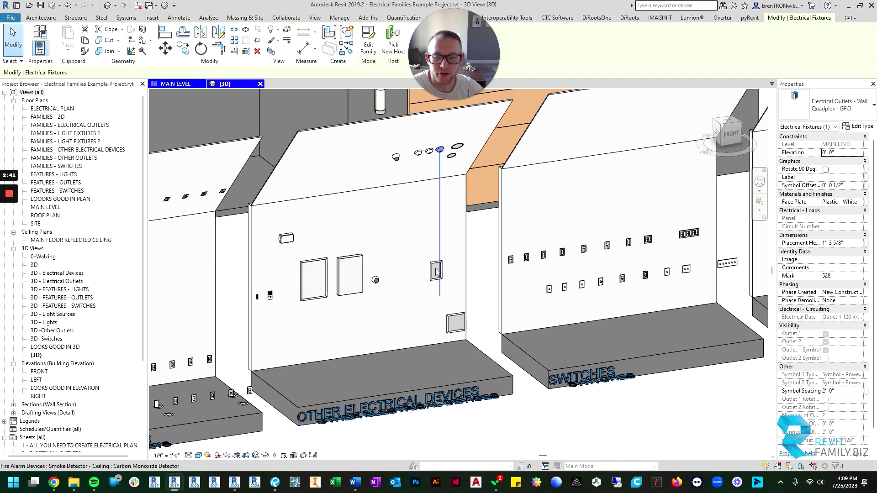
pyautogui.scroll(1, 425, 206)
pyautogui.scroll(1, 362, 268)
pyautogui.scroll(1, 361, 269)
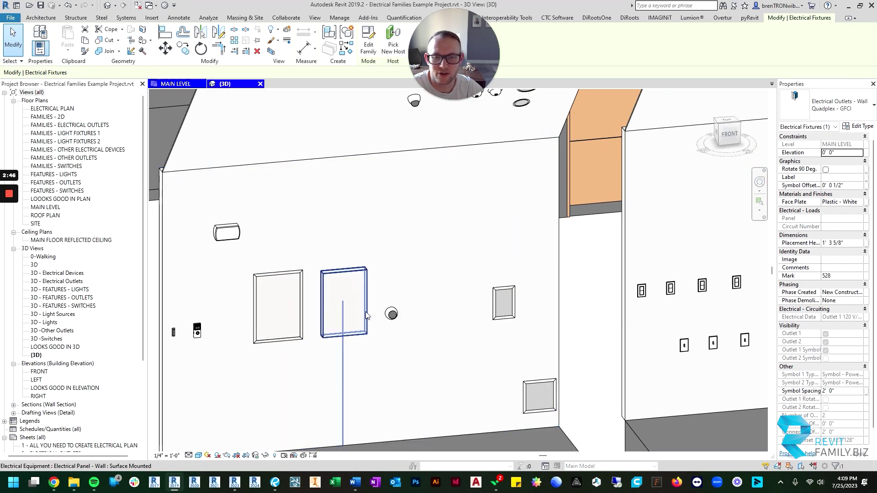
pyautogui.scroll(-1, 445, 235)
pyautogui.scroll(-1, 422, 239)
pyautogui.scroll(-1, 363, 249)
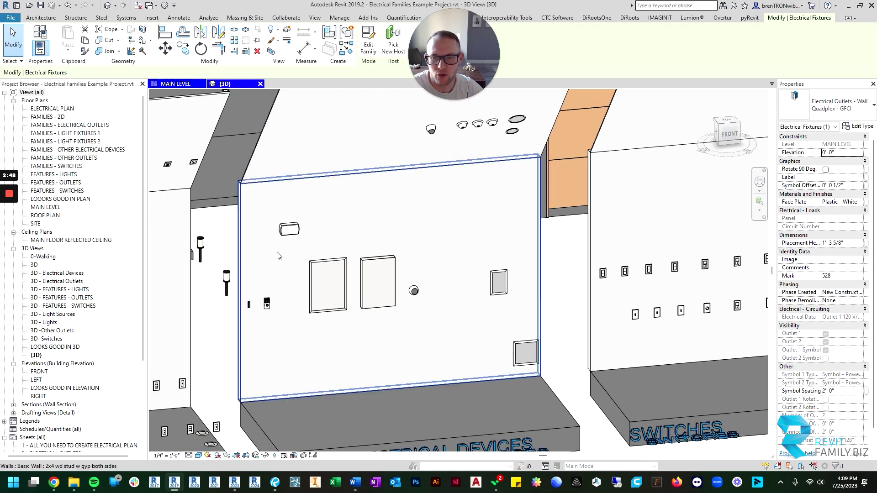
pyautogui.moveTo(320, 277); pyautogui.dragTo(266, 280, button='middle')
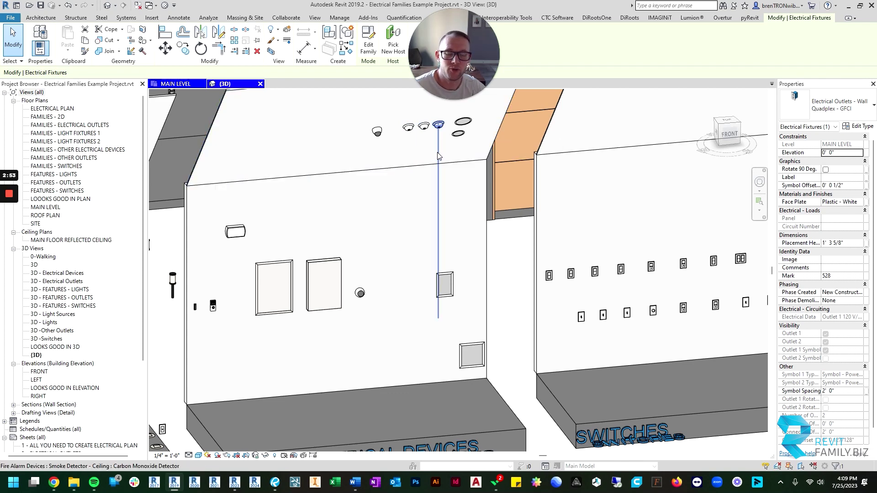
pyautogui.scroll(-1, 452, 230)
pyautogui.scroll(-2, 452, 231)
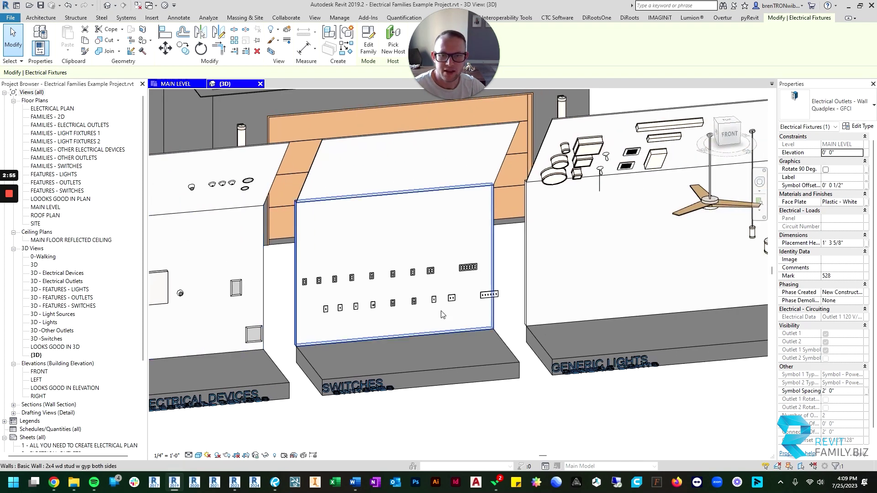
pyautogui.scroll(2, 443, 314)
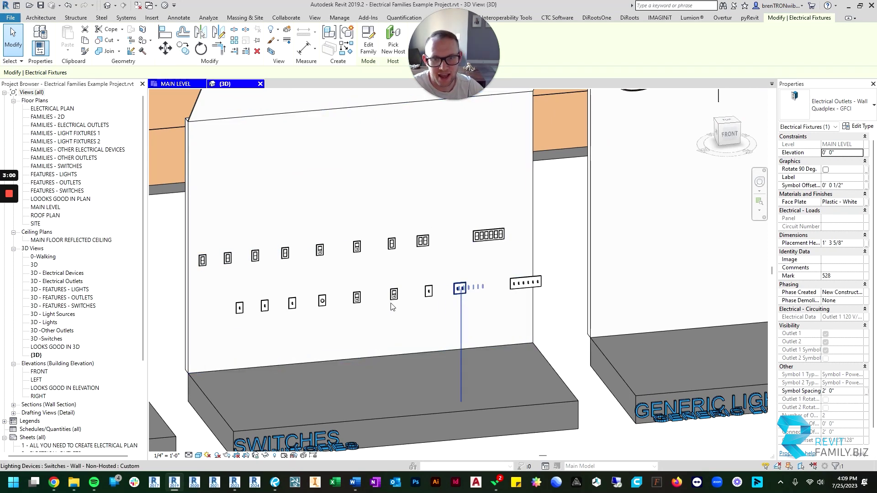
pyautogui.scroll(2, 323, 300)
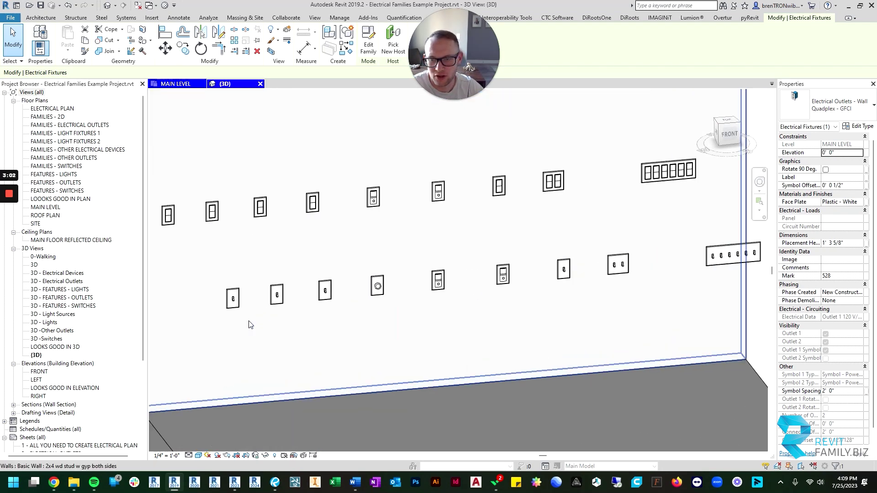
pyautogui.scroll(-3, 458, 265)
pyautogui.scroll(3, 519, 245)
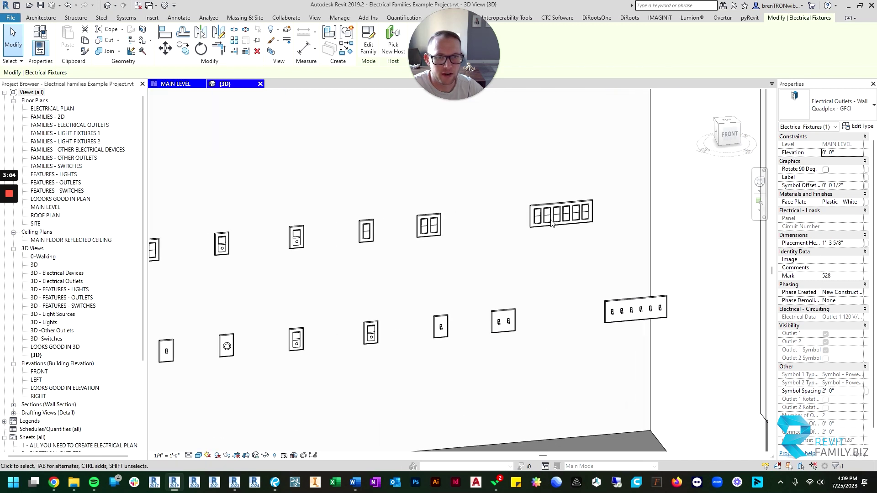
pyautogui.moveTo(446, 271); pyautogui.dragTo(514, 265, button='middle')
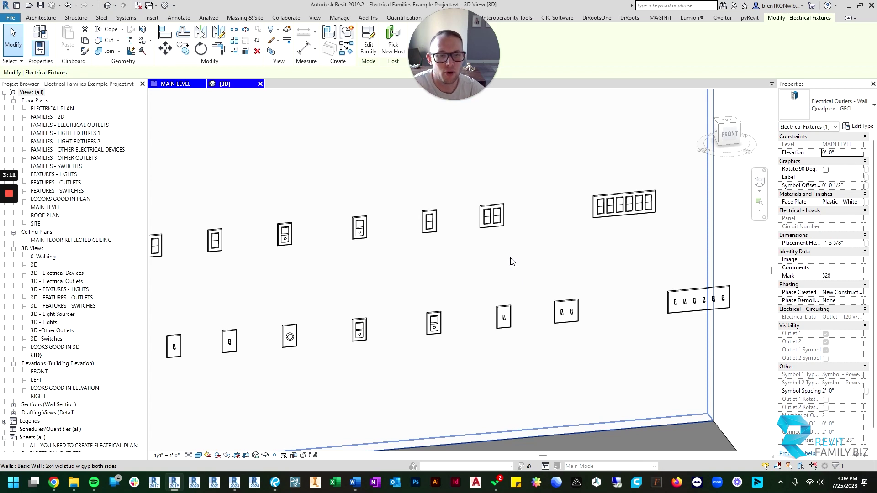
pyautogui.scroll(-3, 510, 261)
pyautogui.scroll(2, 437, 269)
pyautogui.scroll(2, 244, 257)
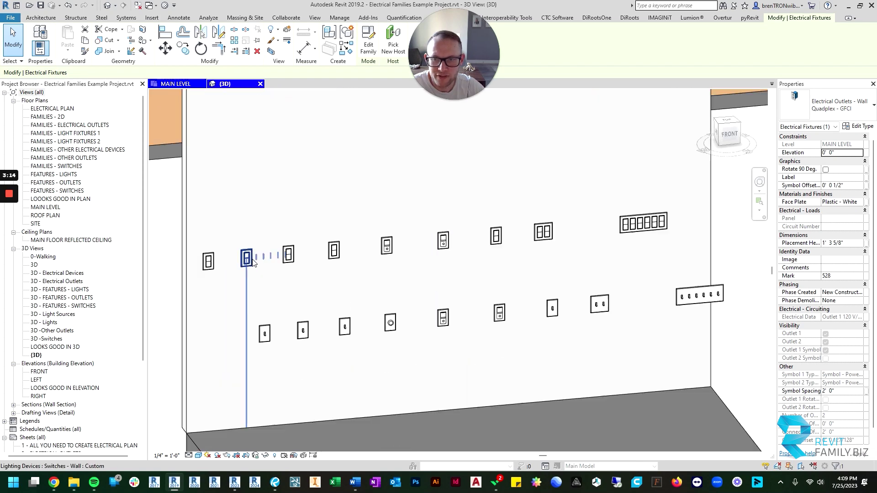
pyautogui.scroll(1, 244, 257)
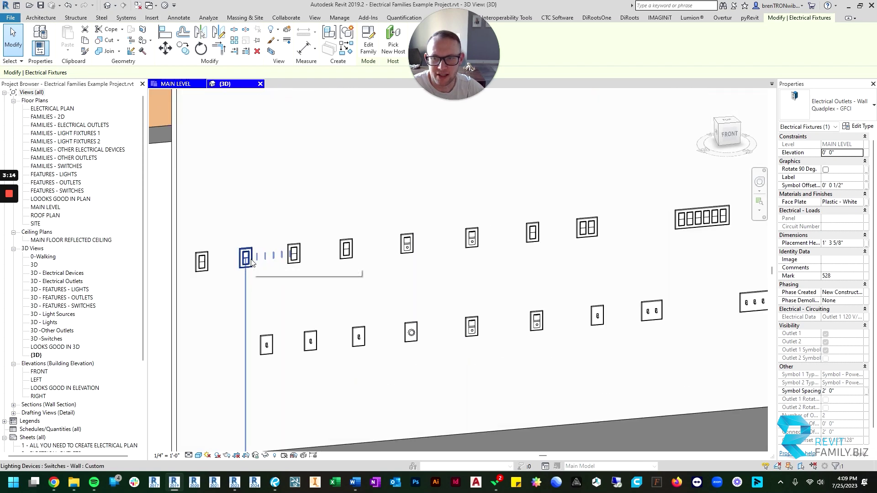
pyautogui.click(203, 267)
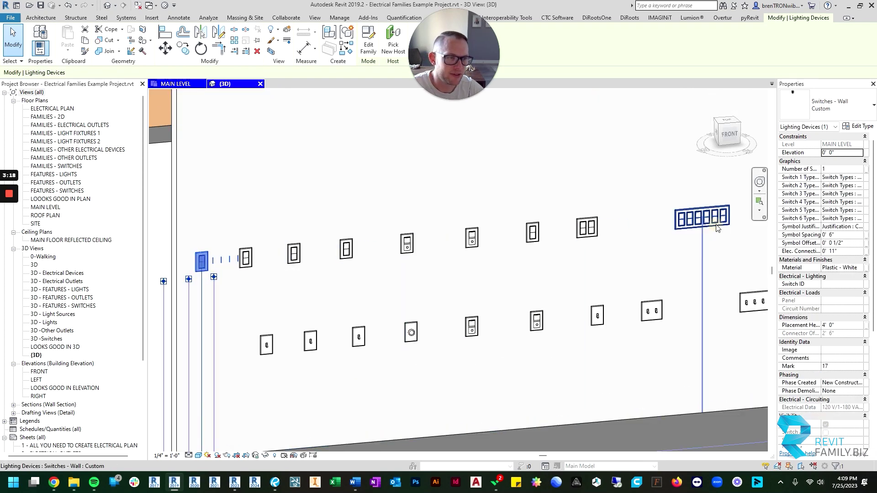
pyautogui.click(702, 218)
pyautogui.moveTo(670, 277); pyautogui.dragTo(586, 219, button='middle')
pyautogui.scroll(-2, 586, 220)
pyautogui.press('Escape')
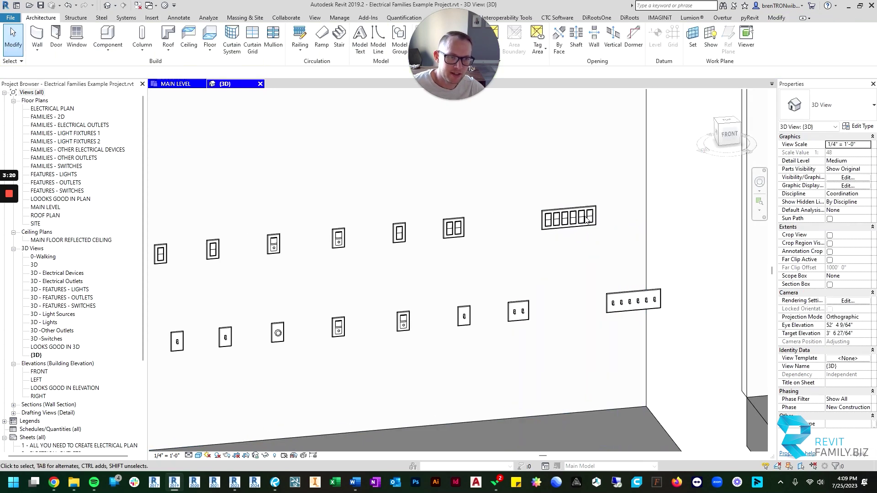
pyautogui.scroll(-2, 585, 219)
pyautogui.scroll(2, 606, 231)
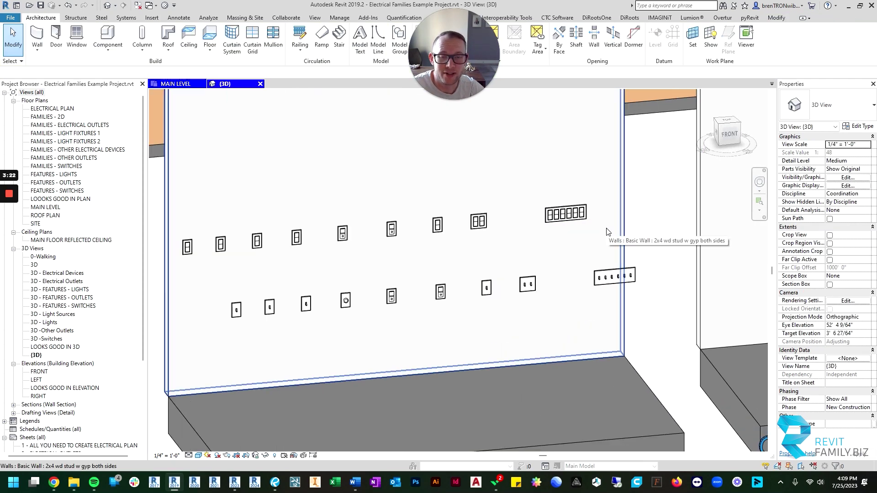
pyautogui.scroll(-2, 606, 232)
pyautogui.moveTo(607, 231)
pyautogui.mouseDown(button='middle')
pyautogui.moveTo(558, 249)
pyautogui.moveTo(505, 251)
pyautogui.moveTo(525, 256)
pyautogui.mouseUp(button='middle')
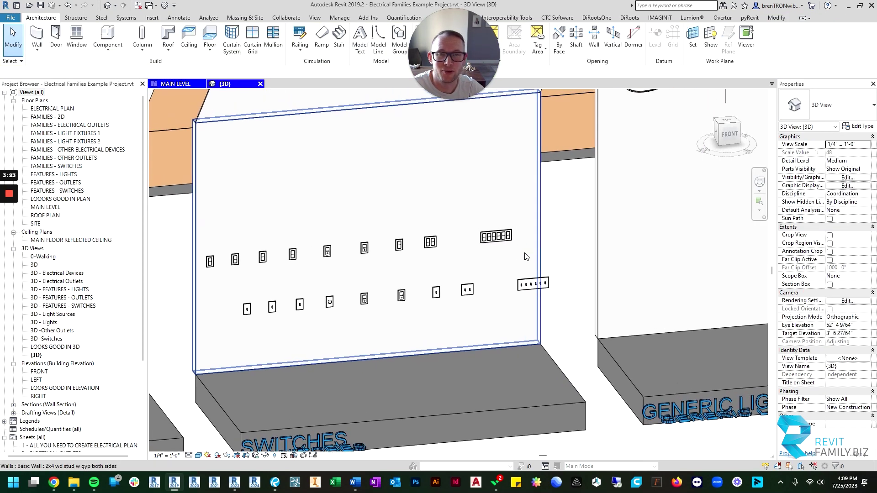
pyautogui.scroll(-2, 518, 261)
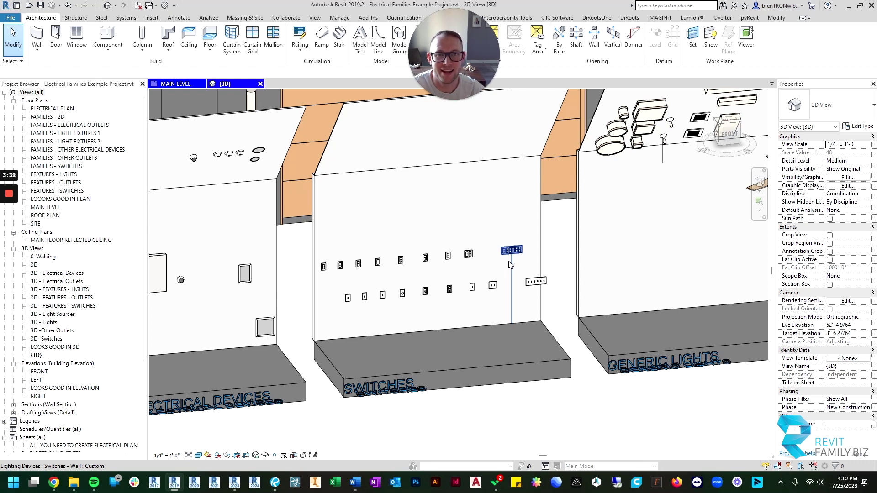
pyautogui.scroll(2, 403, 274)
pyautogui.scroll(2, 374, 248)
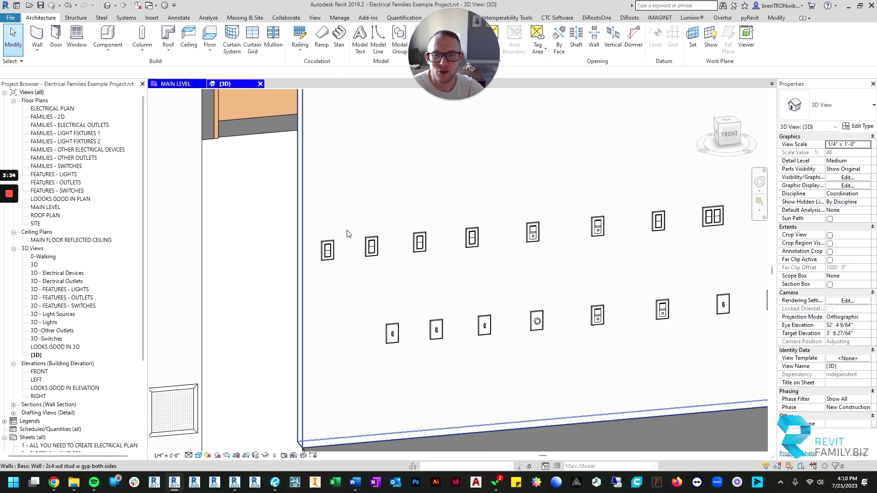
pyautogui.scroll(-1, 371, 248)
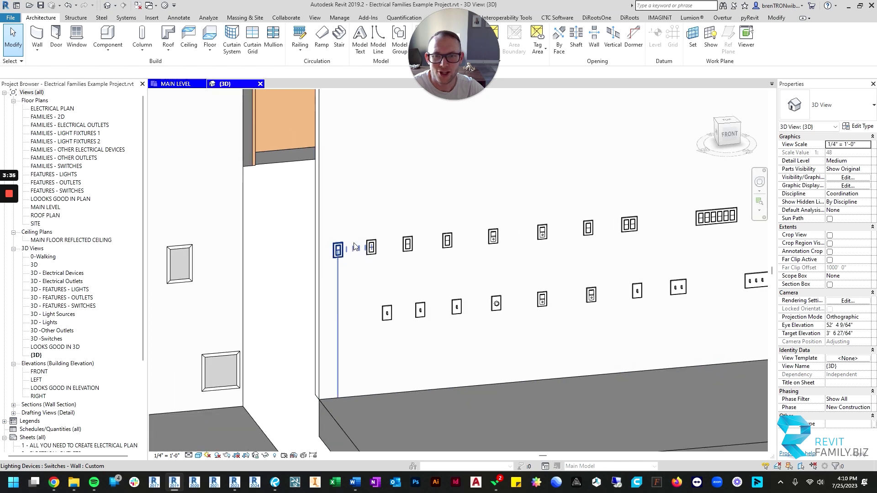
pyautogui.scroll(2, 355, 252)
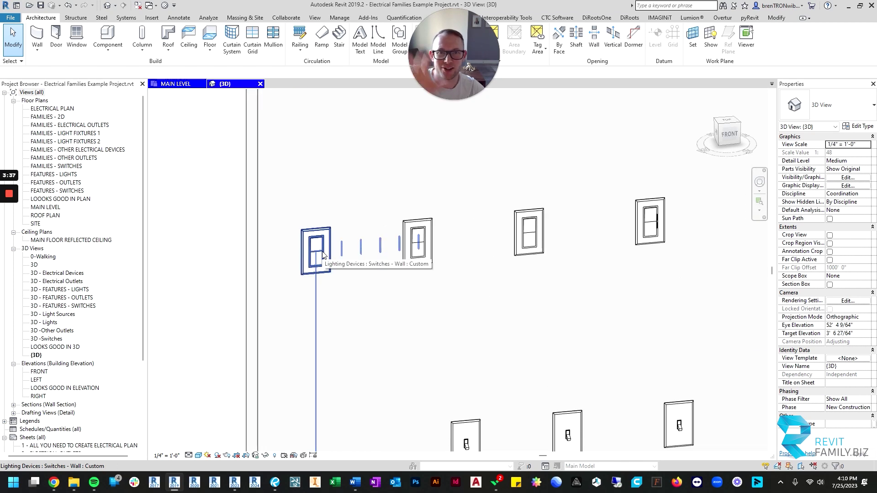
pyautogui.scroll(-1, 411, 255)
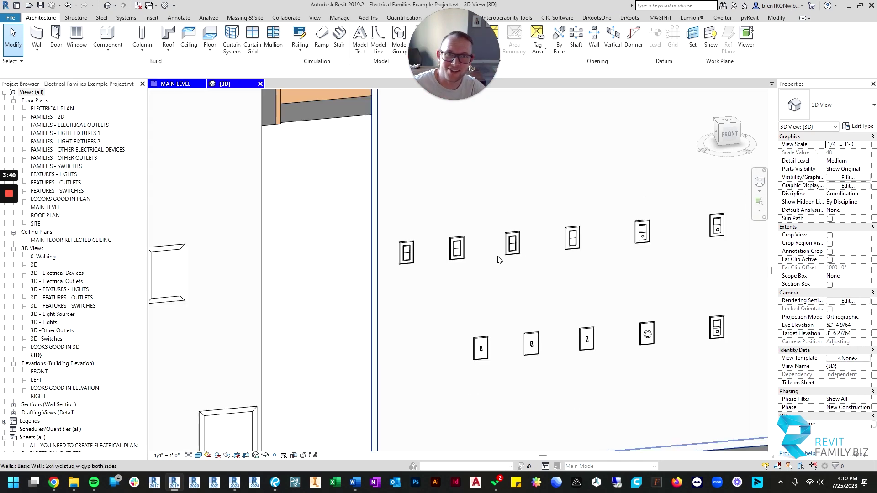
pyautogui.scroll(-2, 500, 255)
pyautogui.scroll(-2, 558, 251)
pyautogui.moveTo(556, 229); pyautogui.dragTo(477, 236, button='middle')
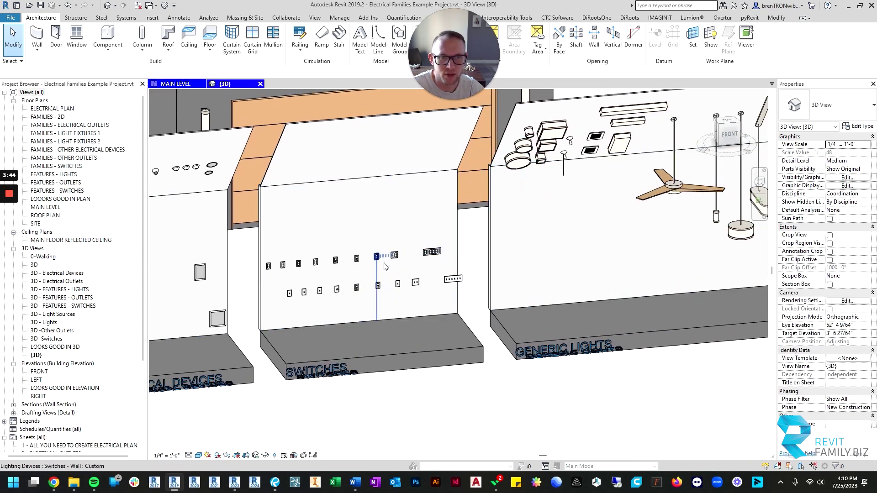
pyautogui.moveTo(744, 219); pyautogui.dragTo(430, 273, button='middle')
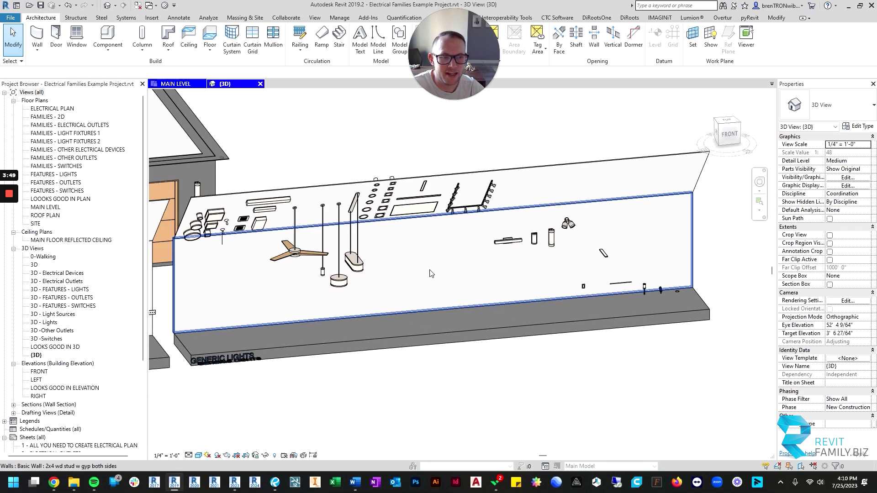
pyautogui.scroll(3, 430, 274)
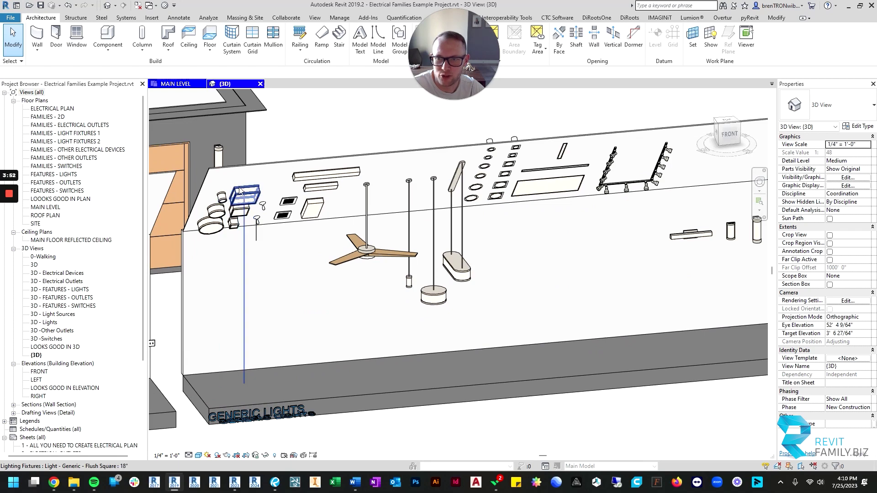
pyautogui.scroll(2, 264, 199)
pyautogui.scroll(1, 269, 194)
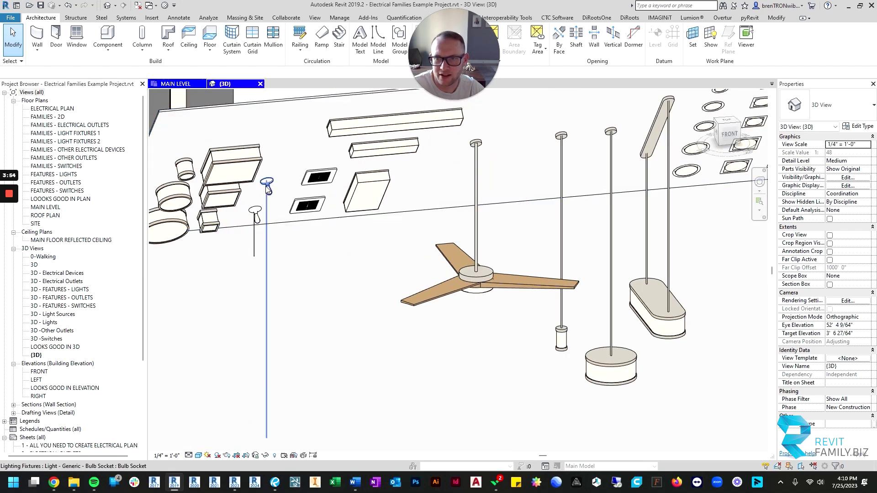
pyautogui.moveTo(276, 187); pyautogui.dragTo(222, 227, button='middle')
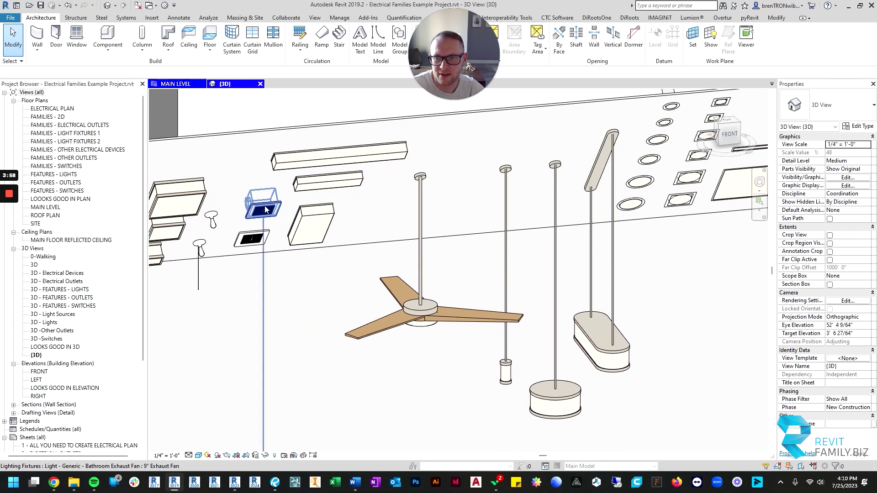
pyautogui.moveTo(372, 255); pyautogui.dragTo(337, 268, button='middle')
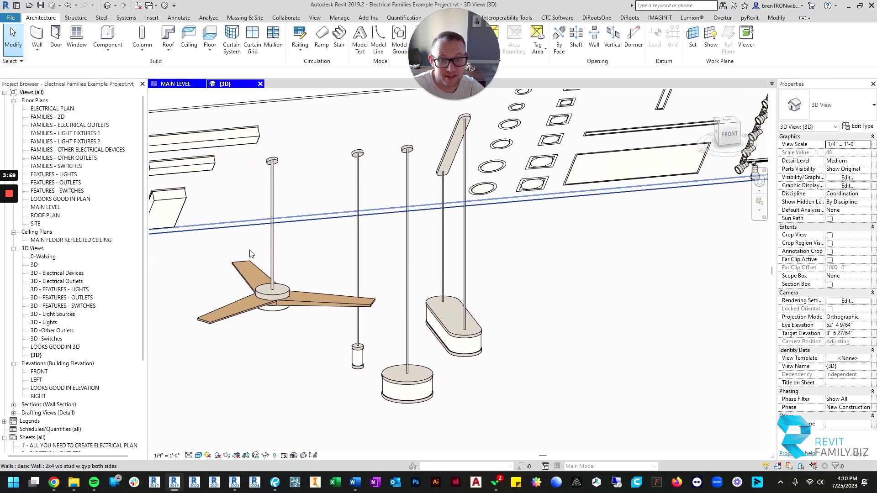
pyautogui.scroll(-1, 366, 248)
pyautogui.scroll(-1, 421, 353)
pyautogui.scroll(-1, 459, 329)
pyautogui.moveTo(459, 329)
pyautogui.mouseDown(button='middle')
pyautogui.moveTo(506, 275)
pyautogui.moveTo(411, 251)
pyautogui.mouseUp(button='middle')
pyautogui.scroll(2, 459, 213)
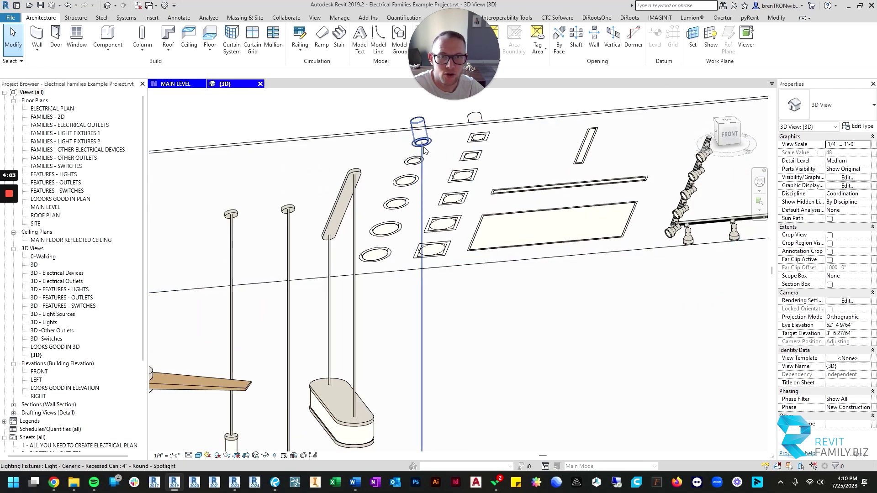
pyautogui.scroll(-1, 461, 209)
pyautogui.scroll(-1, 568, 268)
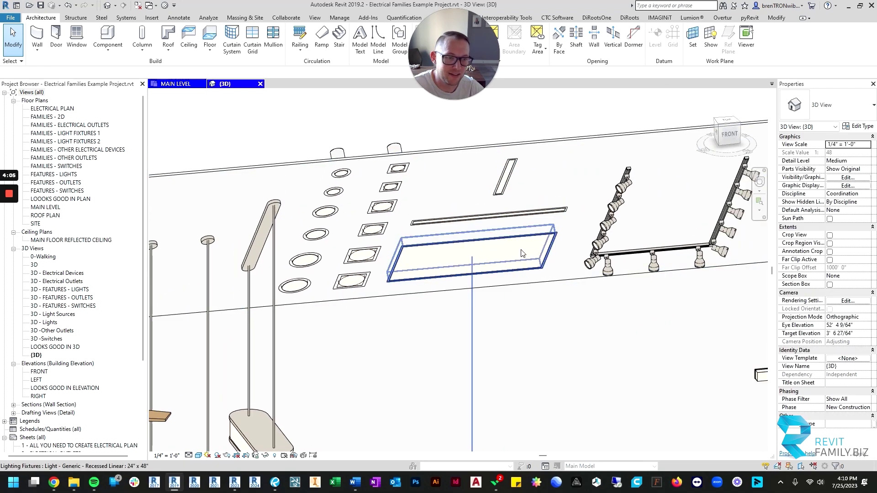
pyautogui.moveTo(466, 204)
pyautogui.mouseDown(button='middle')
pyautogui.moveTo(423, 266)
pyautogui.moveTo(372, 217)
pyautogui.mouseUp(button='middle')
pyautogui.scroll(1, 422, 265)
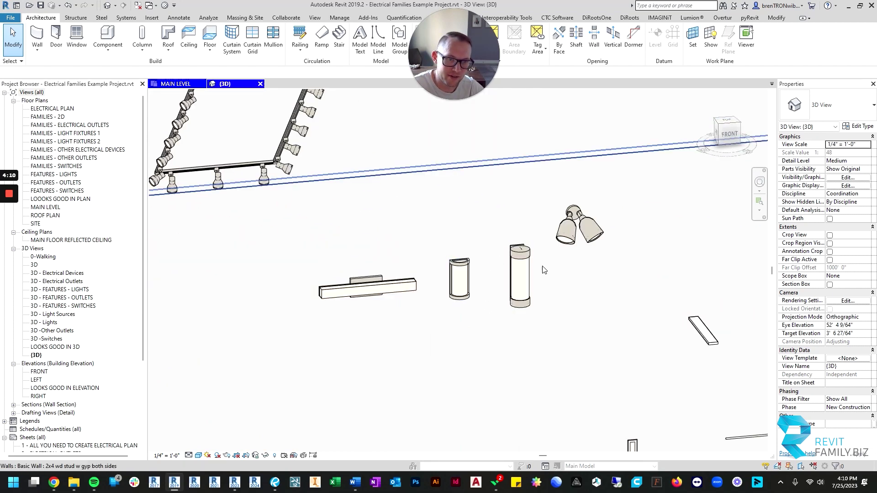
pyautogui.moveTo(517, 260)
pyautogui.keyDown('shift'); pyautogui.mouseDown(button='middle')
pyautogui.moveTo(568, 231)
pyautogui.moveTo(448, 223)
pyautogui.moveTo(424, 347)
pyautogui.moveTo(290, 343)
pyautogui.mouseUp(button='middle'); pyautogui.keyUp('shift')
pyautogui.scroll(-2, 448, 222)
pyautogui.scroll(3, 424, 346)
pyautogui.scroll(-2, 417, 339)
pyautogui.scroll(-2, 417, 339)
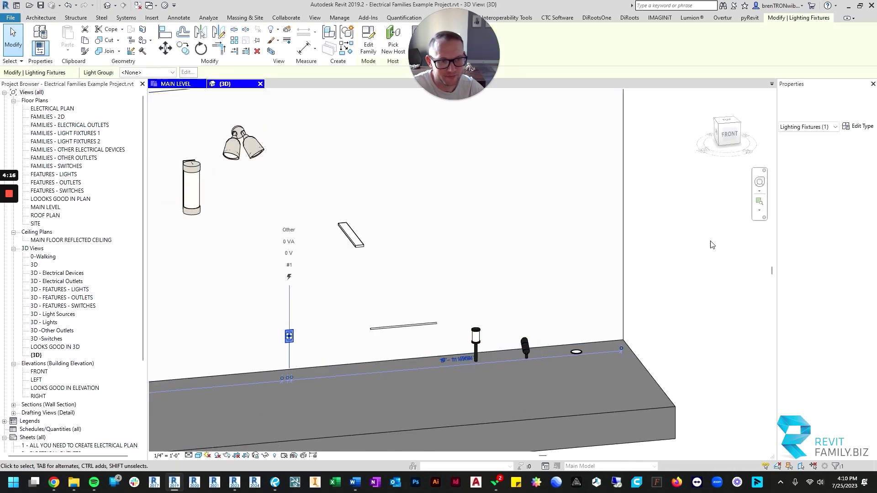
pyautogui.click(358, 237)
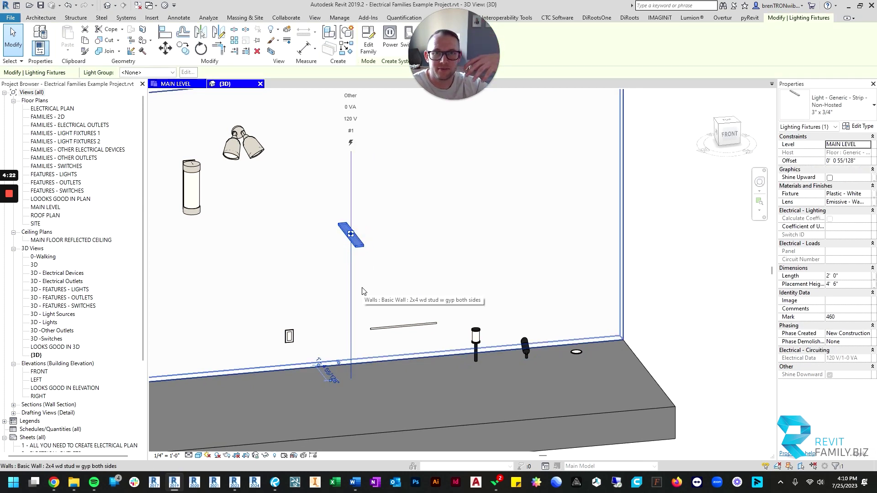
pyautogui.click(415, 327)
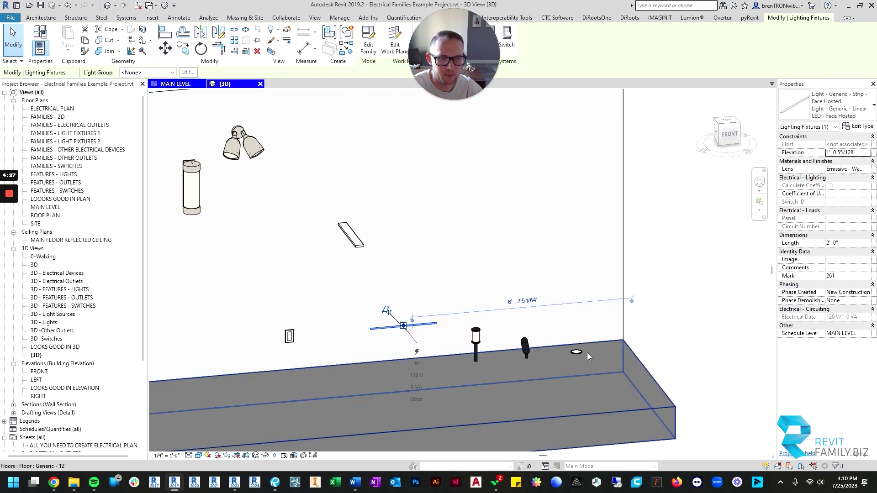
pyautogui.scroll(-2, 519, 351)
pyautogui.scroll(4, 535, 353)
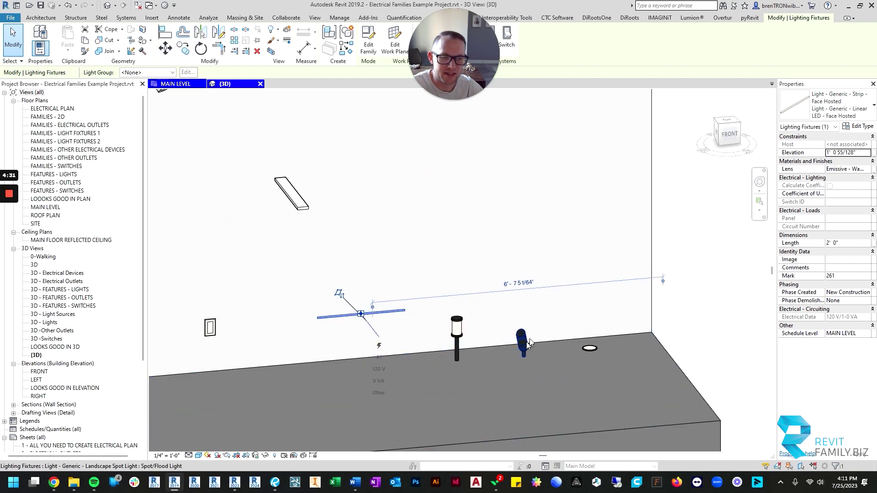
pyautogui.scroll(-2, 593, 350)
pyautogui.scroll(-2, 594, 350)
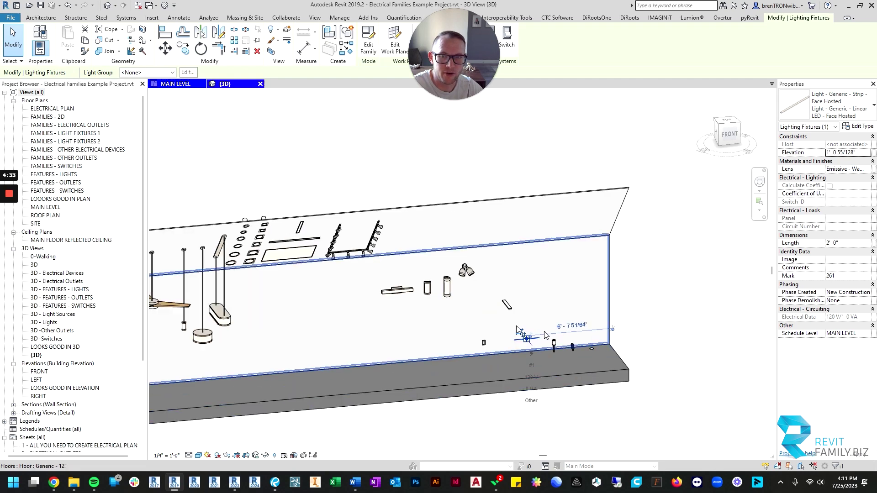
pyautogui.scroll(-2, 548, 336)
pyautogui.scroll(-2, 504, 302)
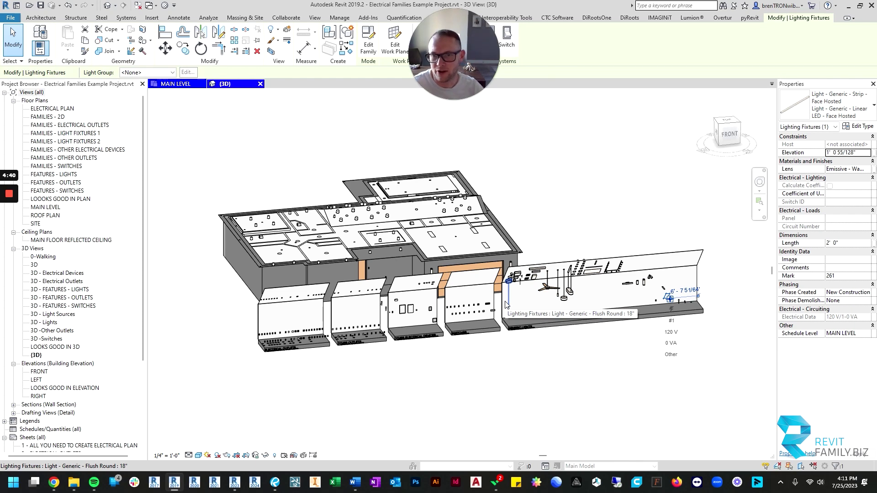
pyautogui.click(263, 150)
pyautogui.moveTo(263, 151)
pyautogui.keyDown('shift'); pyautogui.mouseDown(button='middle')
pyautogui.moveTo(459, 289)
pyautogui.moveTo(472, 311)
pyautogui.mouseUp(button='middle'); pyautogui.keyUp('shift')
pyautogui.scroll(2, 473, 310)
pyautogui.scroll(2, 411, 310)
pyautogui.scroll(2, 359, 309)
pyautogui.scroll(-2, 359, 311)
pyautogui.moveTo(617, 274)
pyautogui.mouseDown(button='middle')
pyautogui.moveTo(505, 260)
pyautogui.moveTo(279, 278)
pyautogui.moveTo(414, 256)
pyautogui.mouseUp(button='middle')
pyautogui.scroll(2, 505, 260)
pyautogui.scroll(2, 279, 277)
pyautogui.scroll(1, 279, 277)
pyautogui.scroll(2, 386, 261)
pyautogui.scroll(1, 386, 261)
pyautogui.scroll(-1, 415, 256)
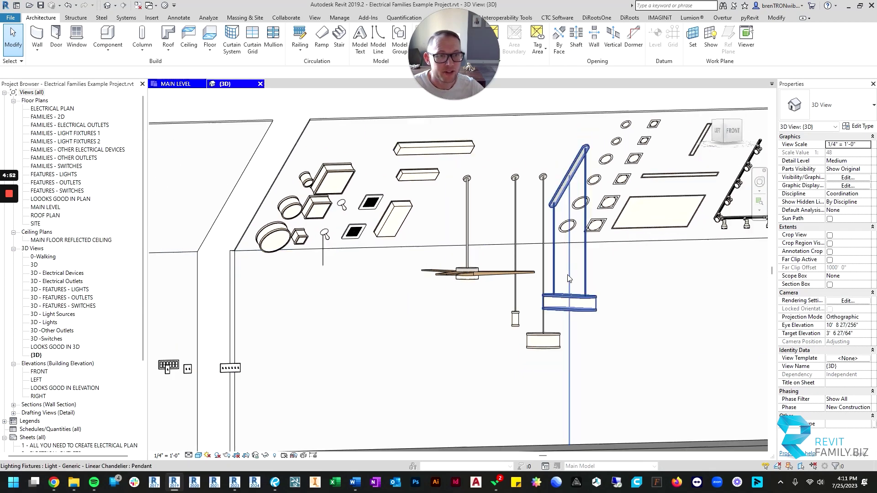
pyautogui.moveTo(414, 255)
pyautogui.mouseDown(button='middle')
pyautogui.moveTo(456, 263)
pyautogui.moveTo(414, 237)
pyautogui.mouseUp(button='middle')
pyautogui.scroll(-1, 412, 237)
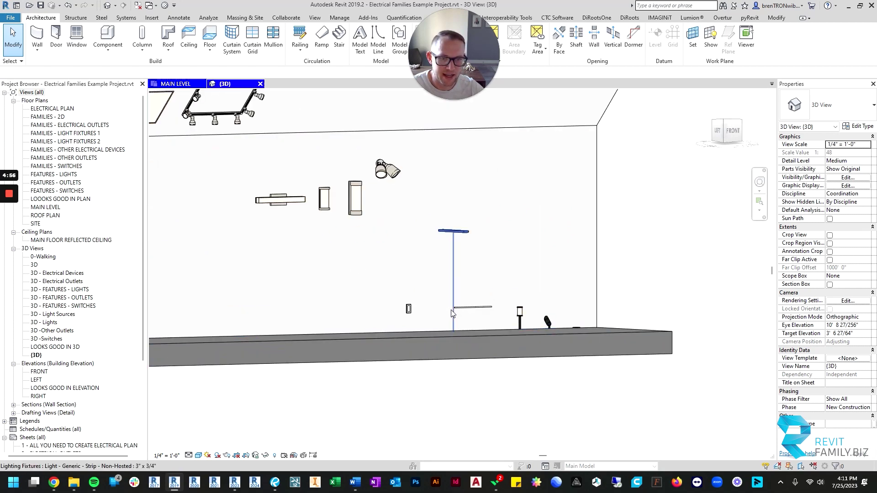
pyautogui.moveTo(430, 280); pyautogui.dragTo(703, 282, button='middle')
pyautogui.scroll(2, 626, 292)
pyautogui.scroll(1, 466, 245)
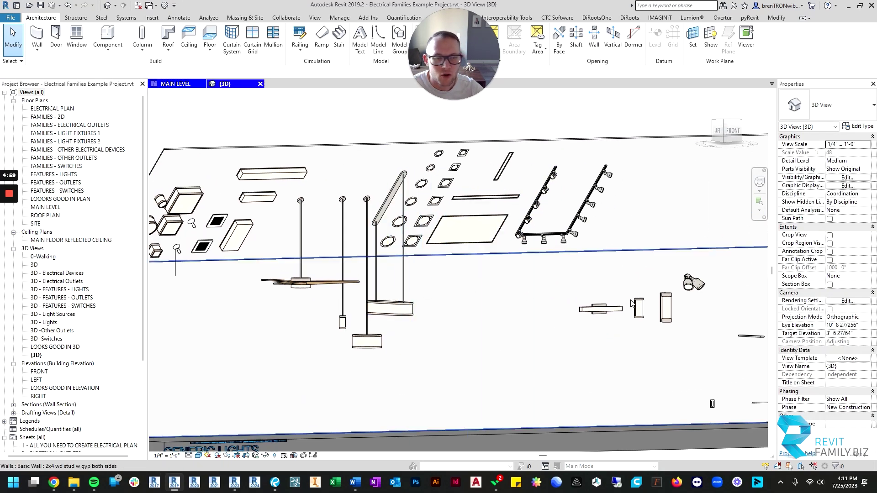
pyautogui.scroll(-1, 623, 301)
pyautogui.scroll(-1, 548, 308)
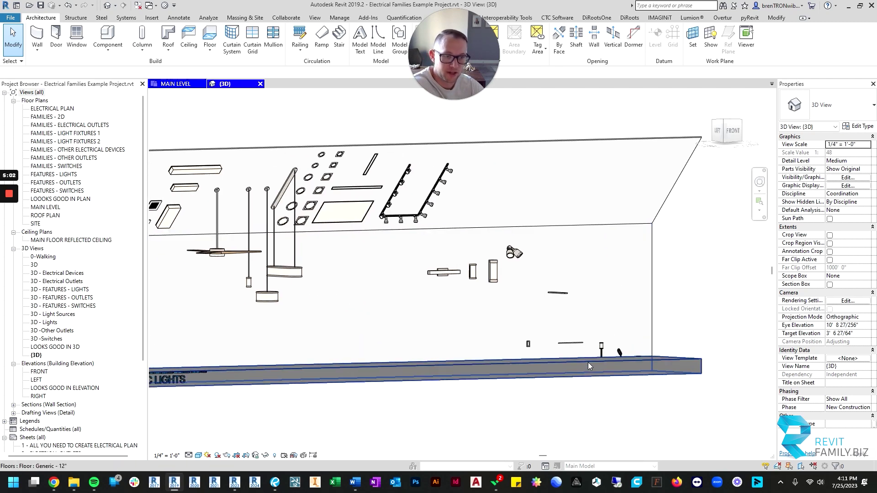
pyautogui.scroll(1, 407, 285)
pyautogui.scroll(-1, 372, 235)
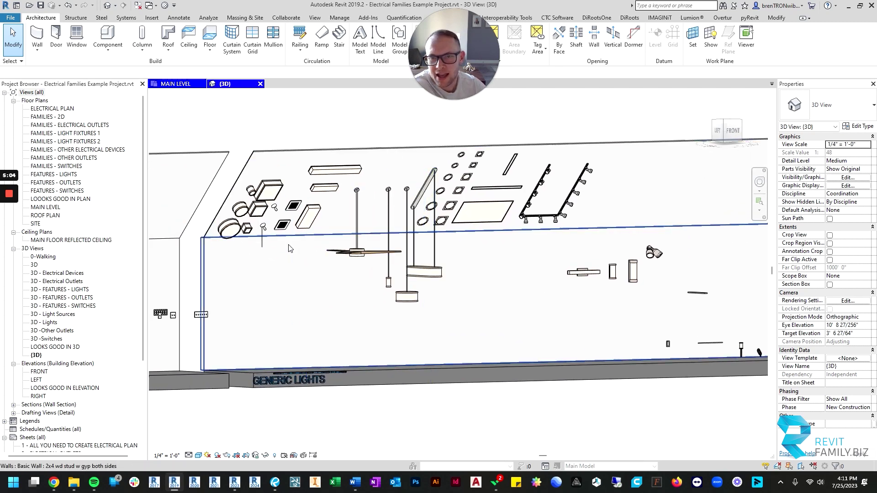
pyautogui.scroll(1, 372, 235)
pyautogui.scroll(1, 295, 226)
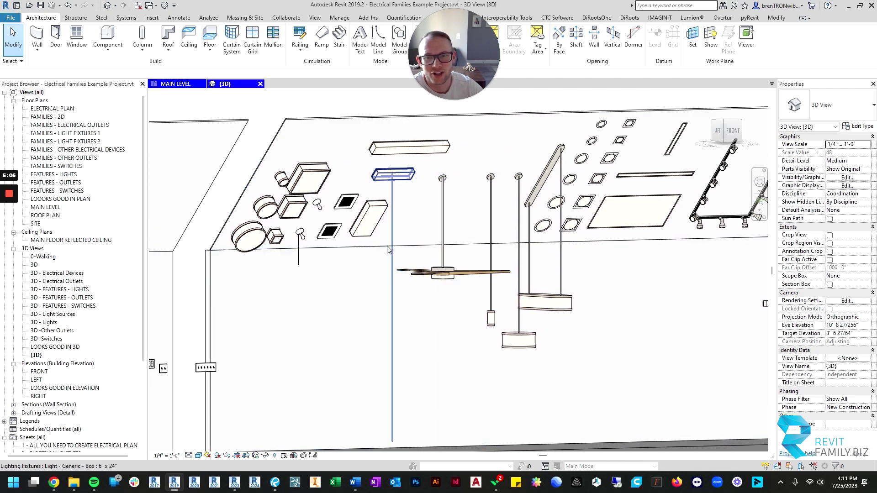
pyautogui.scroll(1, 351, 240)
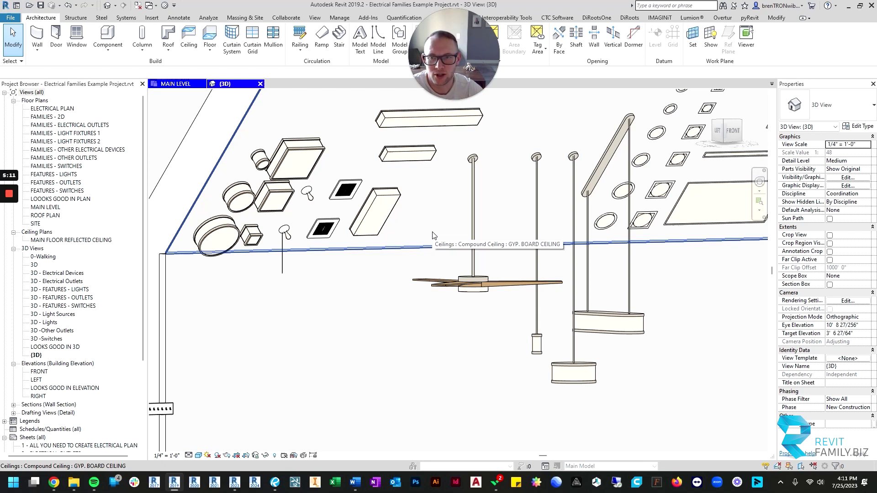
pyautogui.scroll(-1, 433, 235)
pyautogui.scroll(-1, 412, 227)
pyautogui.scroll(-1, 391, 216)
pyautogui.scroll(-1, 375, 208)
pyautogui.moveTo(377, 208); pyautogui.dragTo(526, 226, button='middle')
pyautogui.scroll(2, 520, 223)
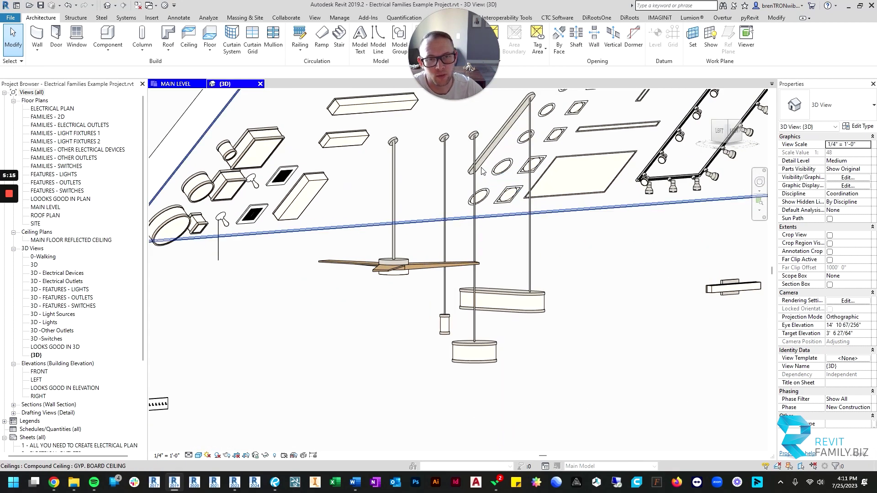
pyautogui.click(444, 157)
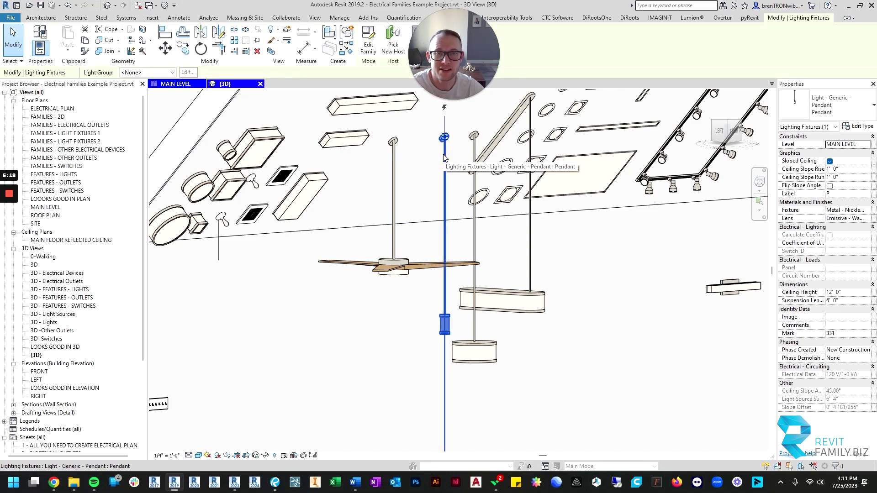
pyautogui.scroll(-2, 445, 171)
pyautogui.press('Escape')
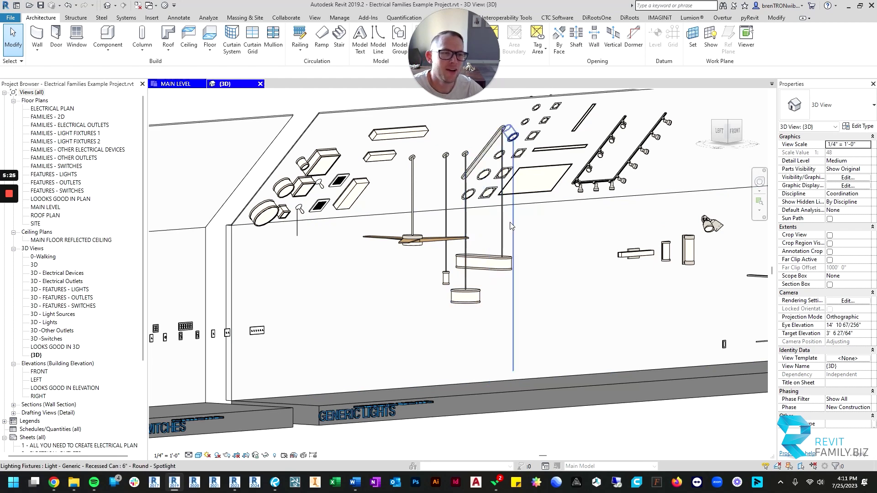
pyautogui.keyDown('shift'); pyautogui.moveTo(469, 223); pyautogui.dragTo(389, 143, button='middle'); pyautogui.keyUp('shift')
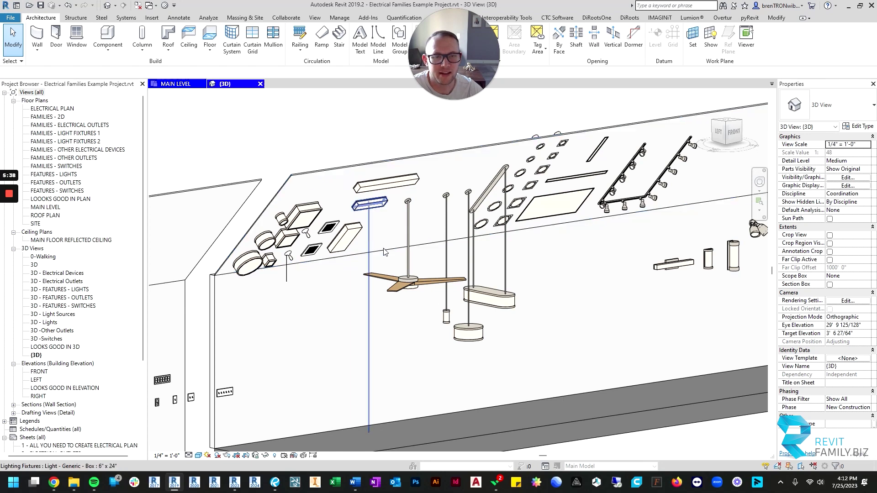
pyautogui.keyDown('shift'); pyautogui.moveTo(339, 187); pyautogui.dragTo(405, 354, button='middle'); pyautogui.keyUp('shift')
pyautogui.scroll(3, 405, 354)
pyautogui.scroll(-2, 405, 354)
pyautogui.moveTo(419, 220)
pyautogui.keyDown('shift'); pyautogui.mouseDown(button='middle')
pyautogui.moveTo(400, 248)
pyautogui.moveTo(376, 204)
pyautogui.mouseUp(button='middle'); pyautogui.keyUp('shift')
pyautogui.click(377, 204)
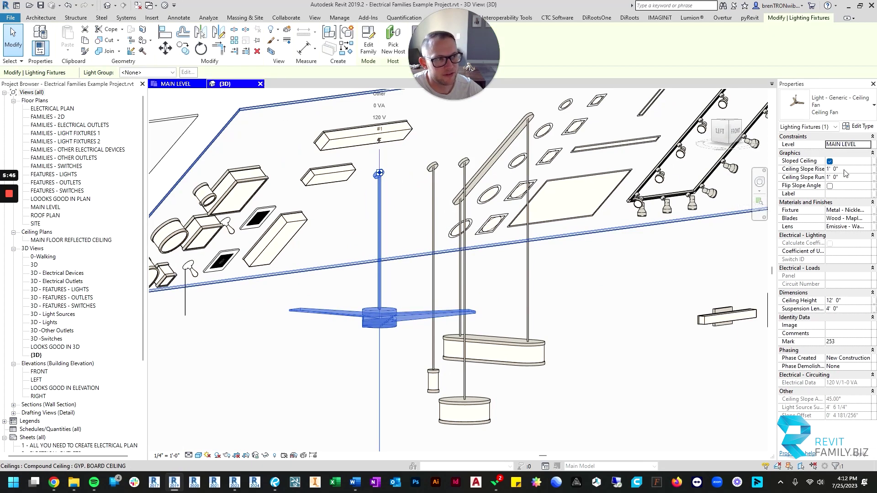
pyautogui.moveTo(486, 286)
pyautogui.keyDown('shift'); pyautogui.mouseDown(button='middle')
pyautogui.moveTo(265, 354)
pyautogui.moveTo(319, 334)
pyautogui.moveTo(445, 326)
pyautogui.moveTo(441, 347)
pyautogui.moveTo(411, 156)
pyautogui.moveTo(444, 276)
pyautogui.mouseUp(button='middle'); pyautogui.keyUp('shift')
pyautogui.click(265, 354)
pyautogui.press('Escape')
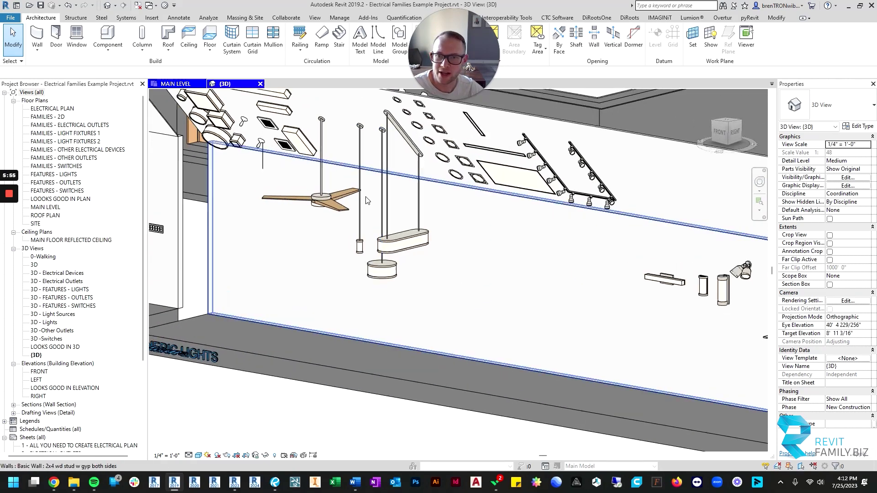
pyautogui.moveTo(444, 277)
pyautogui.keyDown('shift'); pyautogui.mouseDown(button='middle')
pyautogui.moveTo(365, 200)
pyautogui.moveTo(393, 240)
pyautogui.moveTo(482, 211)
pyautogui.moveTo(438, 244)
pyautogui.mouseUp(button='middle'); pyautogui.keyUp('shift')
pyautogui.scroll(-2, 365, 200)
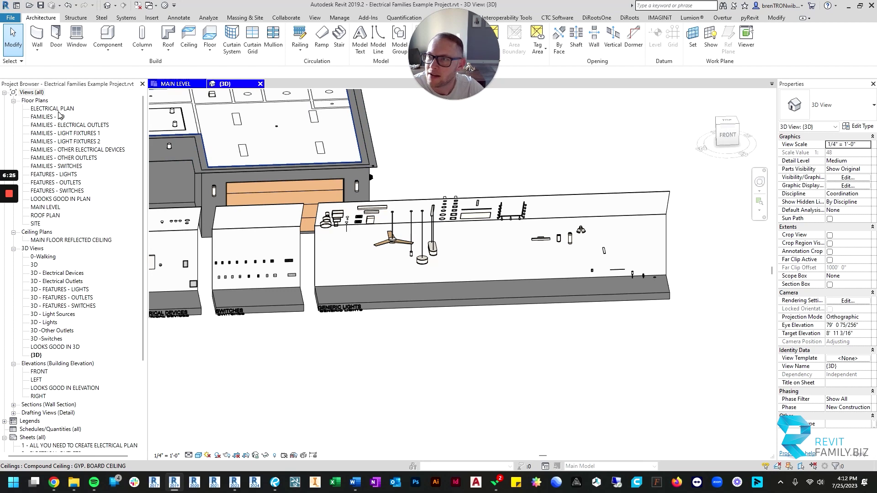
# Step: Switch to the MAIN LEVEL plan, check a Great Room recessed light, then pan across the plan
pyautogui.click(182, 85)
pyautogui.scroll(2, 416, 188)
pyautogui.scroll(2, 416, 189)
pyautogui.scroll(2, 416, 188)
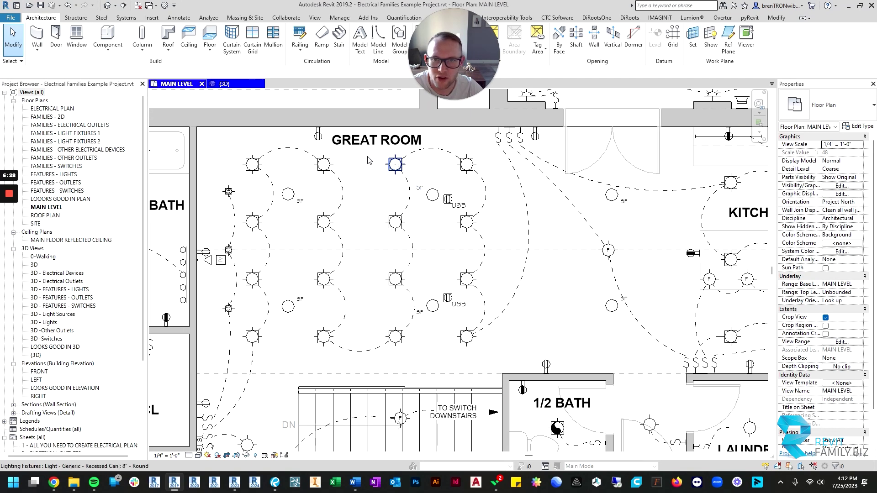
pyautogui.click(252, 165)
pyautogui.press('Escape')
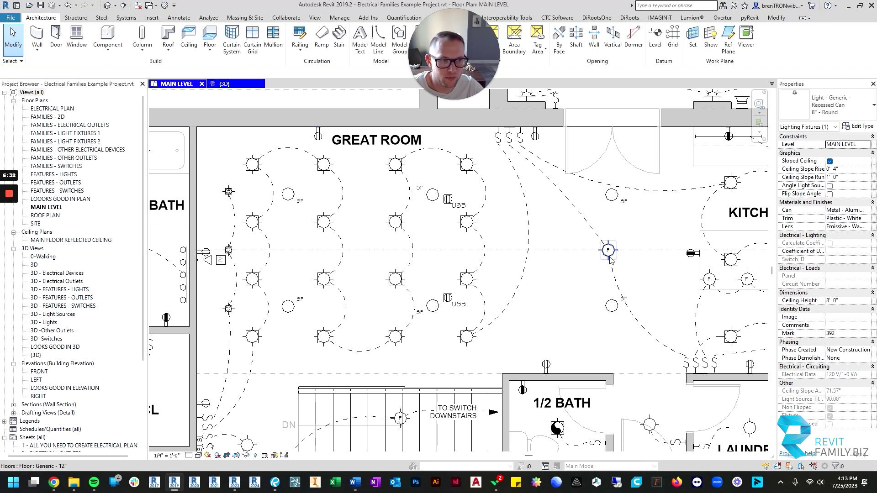
pyautogui.scroll(-1, 592, 259)
pyautogui.moveTo(592, 259); pyautogui.dragTo(486, 243, button='middle')
pyautogui.scroll(-1, 343, 237)
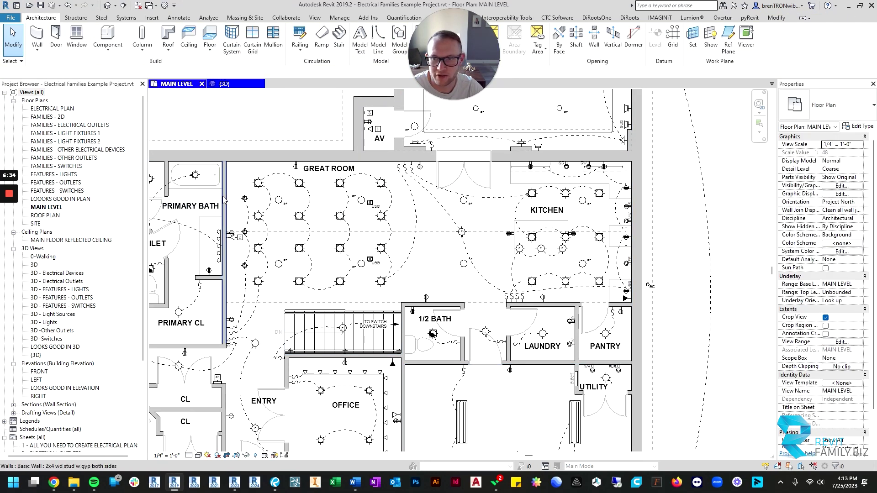
pyautogui.scroll(3, 290, 231)
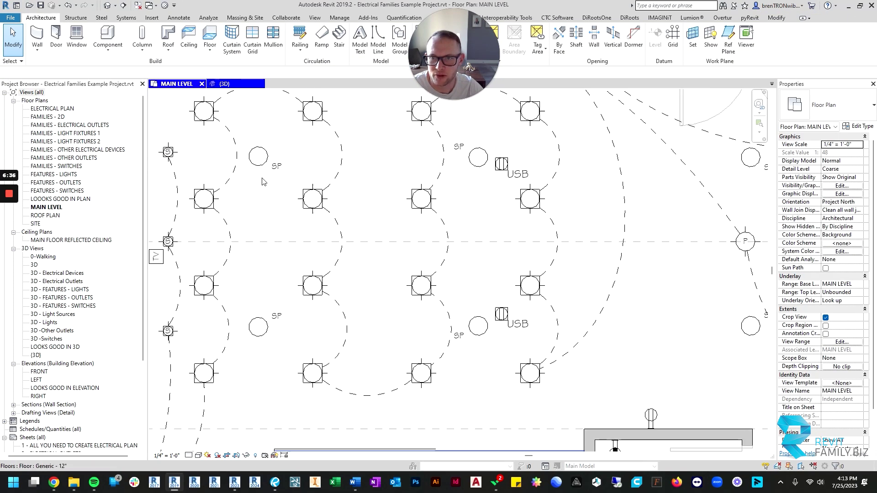
pyautogui.scroll(-2, 256, 192)
pyautogui.scroll(-2, 257, 192)
pyautogui.scroll(-1, 257, 192)
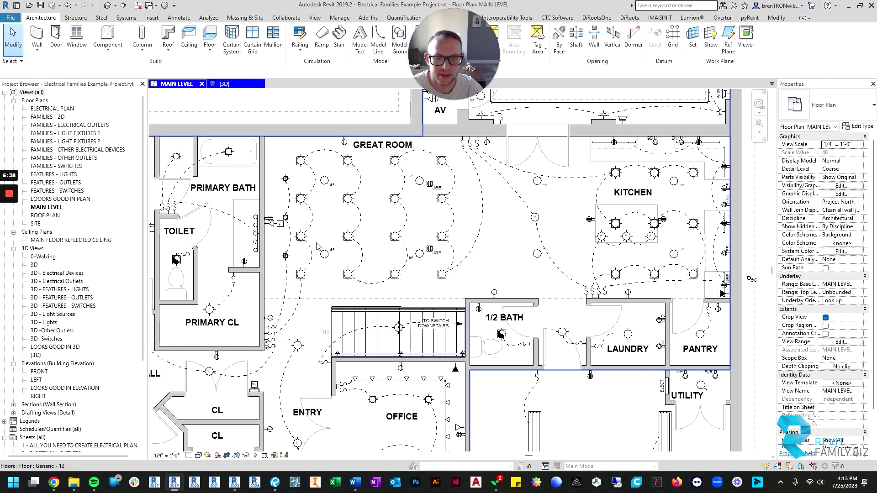
pyautogui.scroll(-1, 412, 260)
pyautogui.scroll(-2, 511, 263)
pyautogui.scroll(-1, 510, 263)
pyautogui.scroll(-1, 510, 263)
pyautogui.scroll(2, 511, 264)
pyautogui.scroll(1, 498, 235)
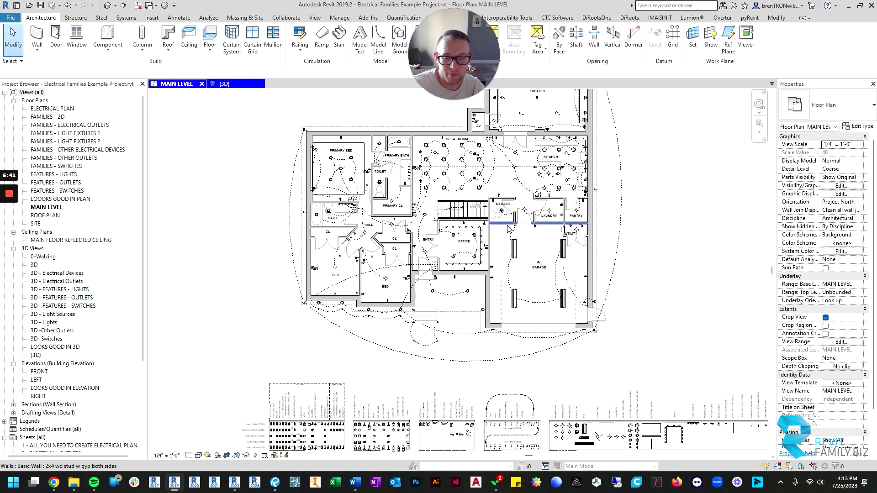
pyautogui.scroll(1, 479, 220)
pyautogui.scroll(1, 423, 206)
pyautogui.scroll(1, 423, 205)
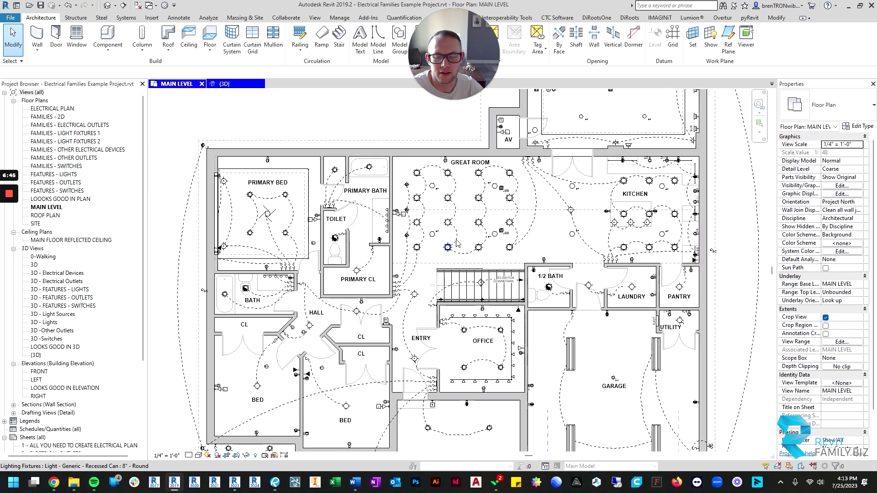
pyautogui.scroll(-1, 459, 241)
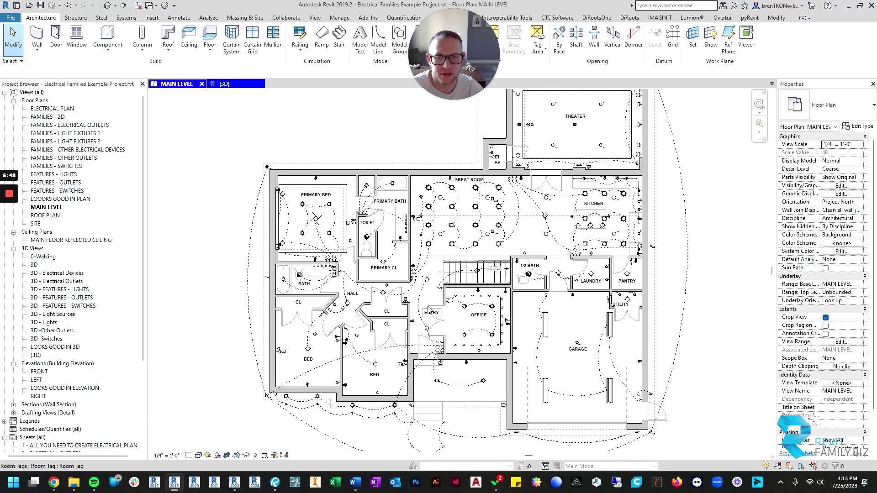
pyautogui.moveTo(636, 334); pyautogui.dragTo(505, 313, button='middle')
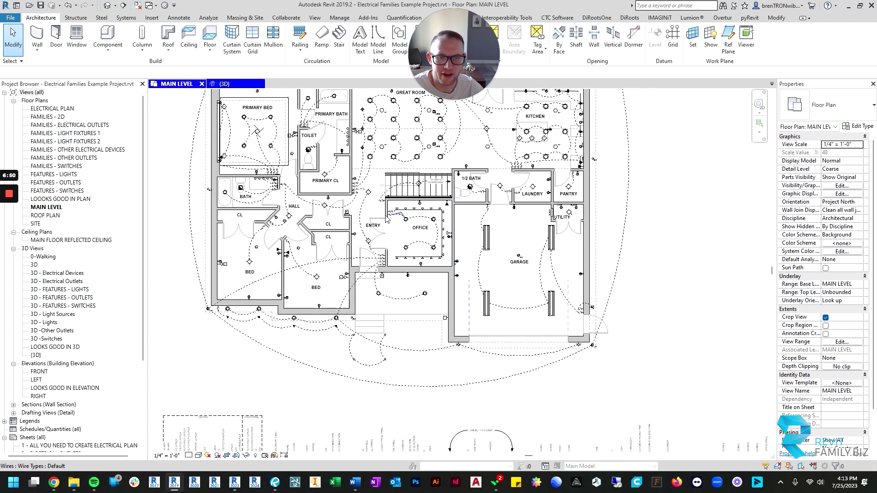
pyautogui.scroll(1, 358, 223)
pyautogui.scroll(-1, 368, 365)
# Step: Pan between the legend schedules, theater, Great Room and AV room, ending on the whole main level
pyautogui.moveTo(328, 453)
pyautogui.mouseDown(button='middle')
pyautogui.moveTo(318, 356)
pyautogui.moveTo(205, 342)
pyautogui.mouseUp(button='middle')
pyautogui.scroll(2, 317, 356)
pyautogui.scroll(-1, 660, 288)
pyautogui.scroll(-2, 660, 268)
pyautogui.moveTo(467, 226); pyautogui.dragTo(444, 312, button='middle')
pyautogui.scroll(2, 459, 281)
pyautogui.scroll(2, 480, 253)
pyautogui.scroll(2, 507, 218)
pyautogui.scroll(-1, 507, 218)
pyautogui.scroll(-1, 507, 218)
pyautogui.scroll(-1, 507, 218)
pyautogui.moveTo(473, 198); pyautogui.dragTo(432, 261, button='middle')
pyautogui.scroll(1, 418, 168)
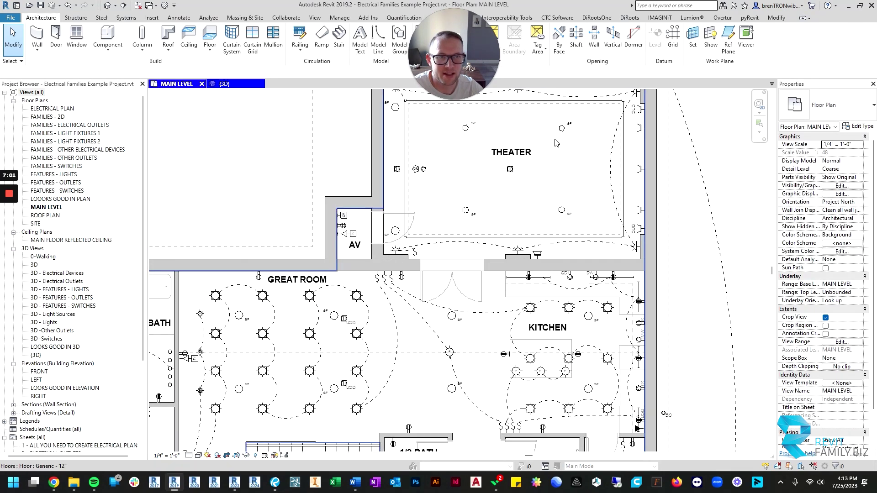
pyautogui.scroll(1, 417, 168)
pyautogui.scroll(1, 418, 167)
pyautogui.scroll(2, 417, 168)
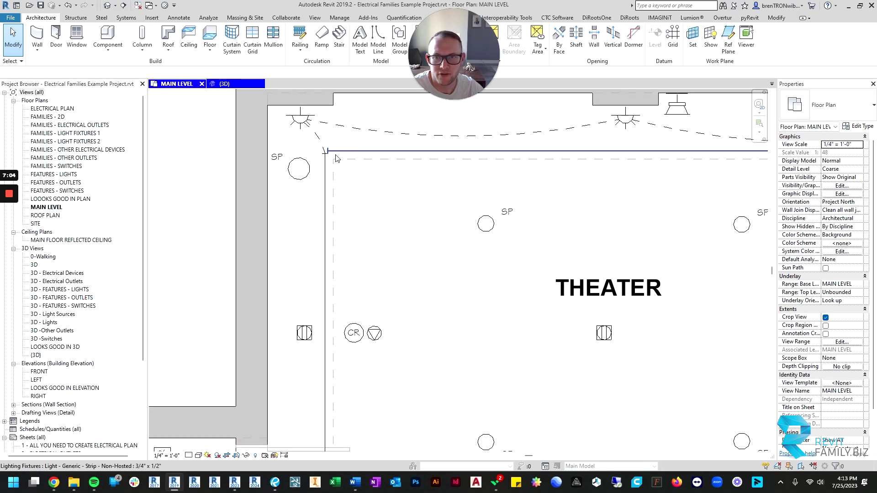
pyautogui.scroll(-2, 338, 245)
pyautogui.moveTo(339, 245)
pyautogui.mouseDown(button='middle')
pyautogui.moveTo(466, 324)
pyautogui.moveTo(439, 235)
pyautogui.mouseUp(button='middle')
pyautogui.scroll(1, 488, 232)
pyautogui.scroll(-1, 488, 232)
pyautogui.scroll(-1, 487, 231)
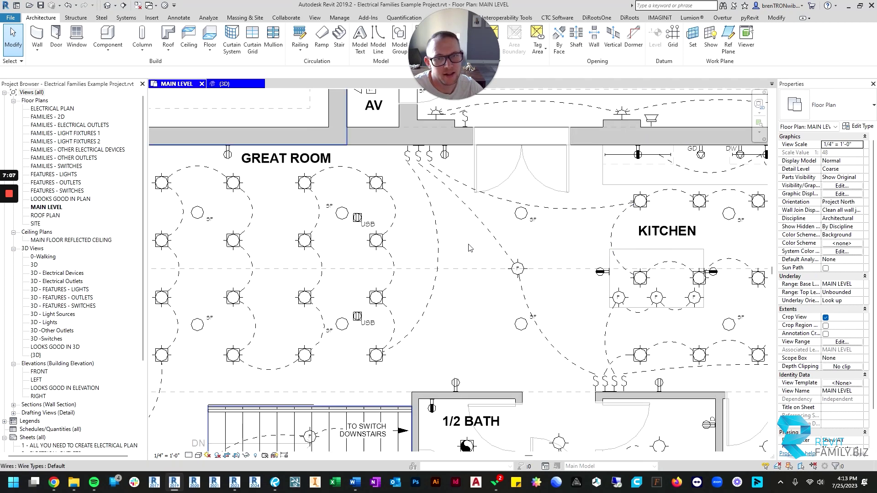
pyautogui.scroll(-1, 487, 231)
pyautogui.scroll(-1, 483, 235)
pyautogui.scroll(1, 483, 234)
pyautogui.scroll(-1, 484, 234)
pyautogui.moveTo(483, 235); pyautogui.dragTo(466, 196, button='middle')
pyautogui.scroll(2, 466, 197)
pyautogui.scroll(1, 466, 196)
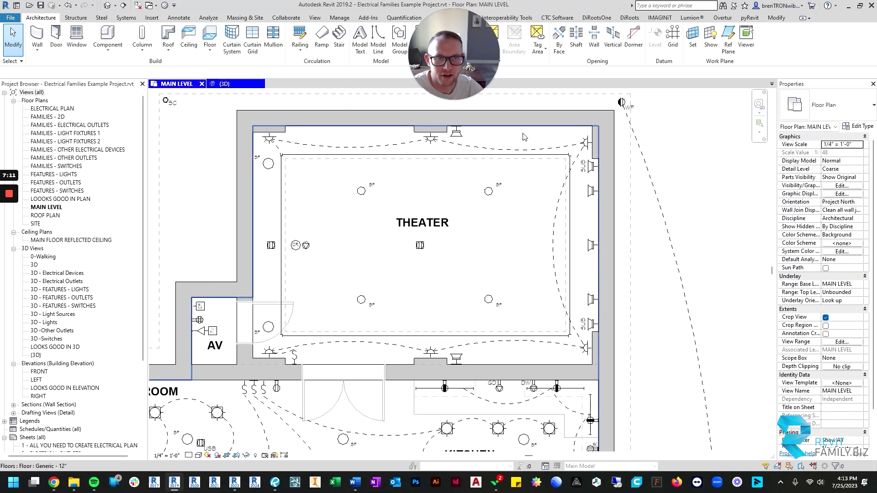
pyautogui.moveTo(496, 357); pyautogui.dragTo(651, 281, button='middle')
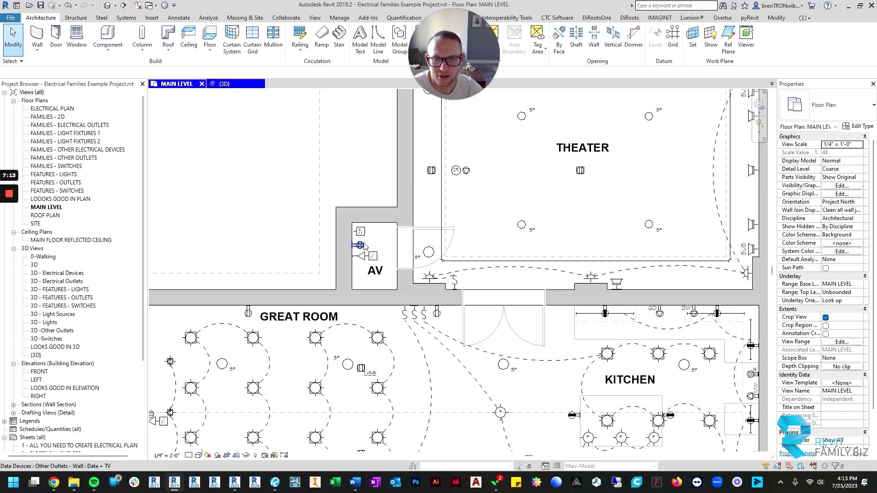
pyautogui.scroll(1, 360, 234)
pyautogui.scroll(1, 361, 233)
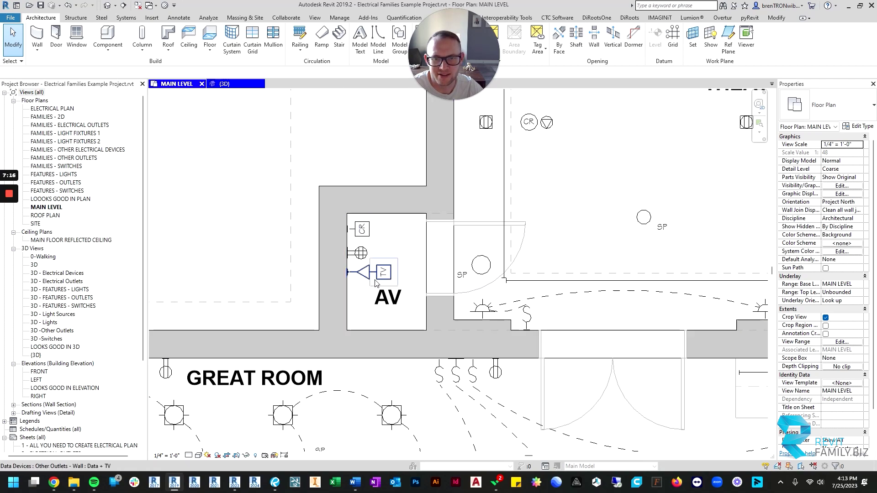
pyautogui.scroll(-3, 375, 282)
pyautogui.scroll(-2, 376, 282)
pyautogui.scroll(-2, 375, 282)
pyautogui.moveTo(375, 283); pyautogui.dragTo(477, 230, button='middle')
pyautogui.scroll(-1, 476, 230)
pyautogui.scroll(-1, 477, 229)
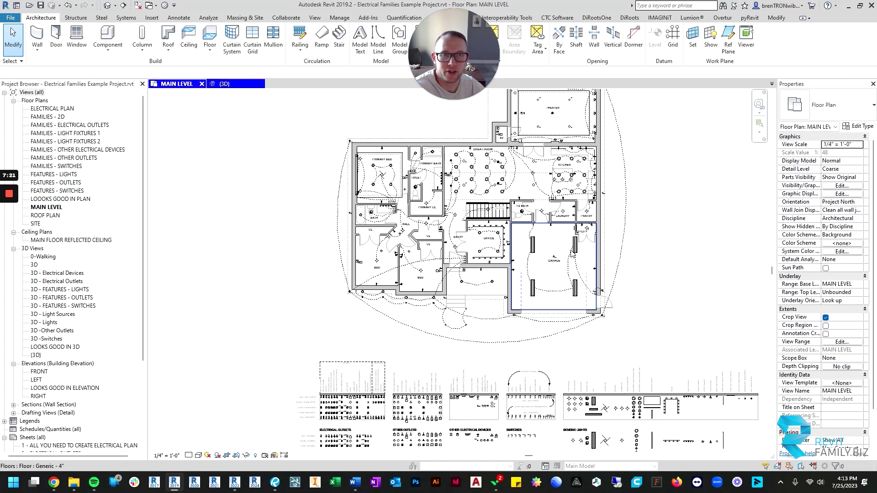
pyautogui.moveTo(574, 273); pyautogui.dragTo(548, 135, button='middle')
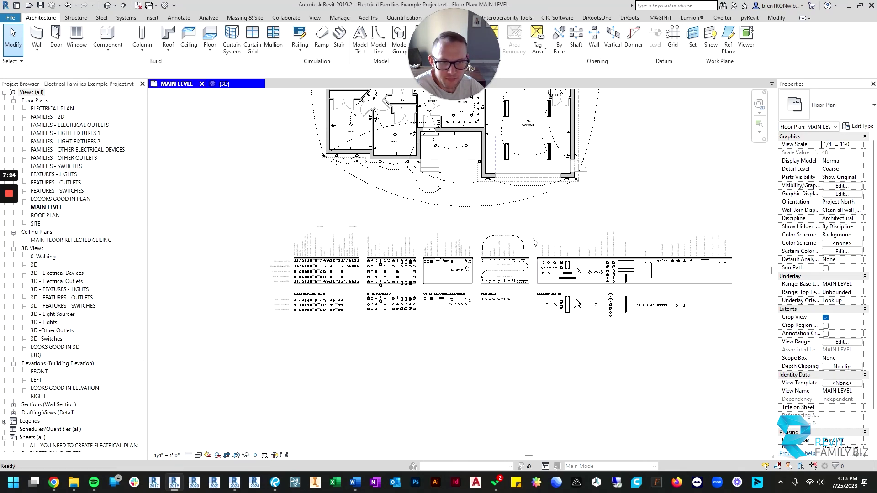
pyautogui.scroll(1, 284, 273)
pyautogui.scroll(1, 284, 273)
pyautogui.scroll(-1, 283, 260)
pyautogui.scroll(1, 283, 253)
pyautogui.scroll(1, 294, 261)
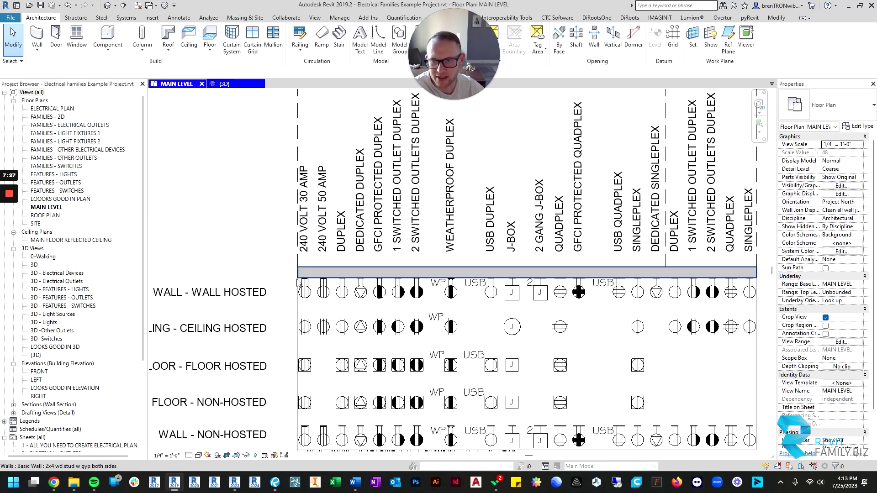
pyautogui.scroll(-1, 336, 267)
pyautogui.moveTo(337, 268); pyautogui.dragTo(345, 258, button='middle')
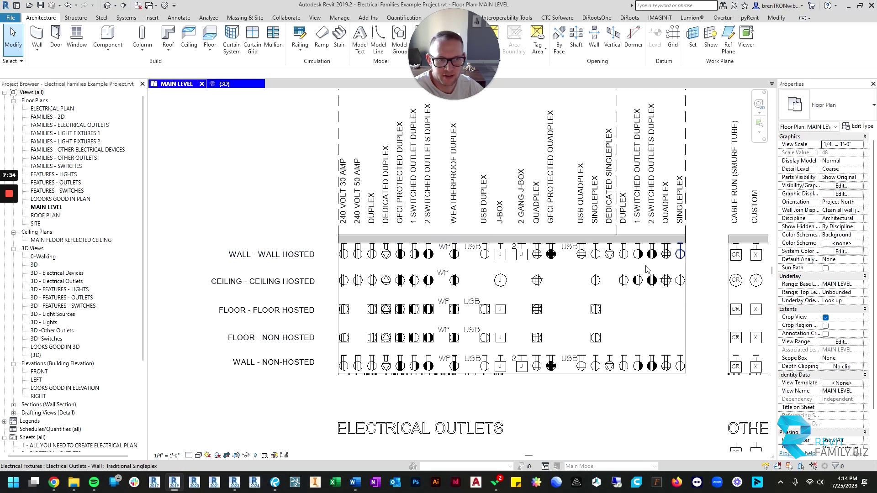
pyautogui.scroll(2, 288, 372)
pyautogui.scroll(-2, 307, 273)
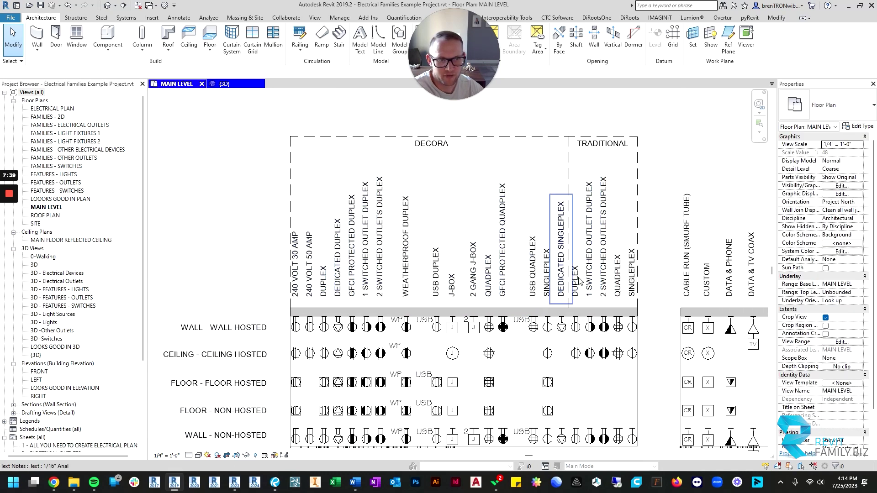
pyautogui.moveTo(478, 272)
pyautogui.mouseDown(button='middle')
pyautogui.moveTo(620, 259)
pyautogui.moveTo(425, 260)
pyautogui.mouseUp(button='middle')
pyautogui.scroll(-2, 620, 259)
pyautogui.scroll(2, 568, 254)
pyautogui.moveTo(567, 254); pyautogui.dragTo(384, 246, button='middle')
pyautogui.scroll(-1, 600, 245)
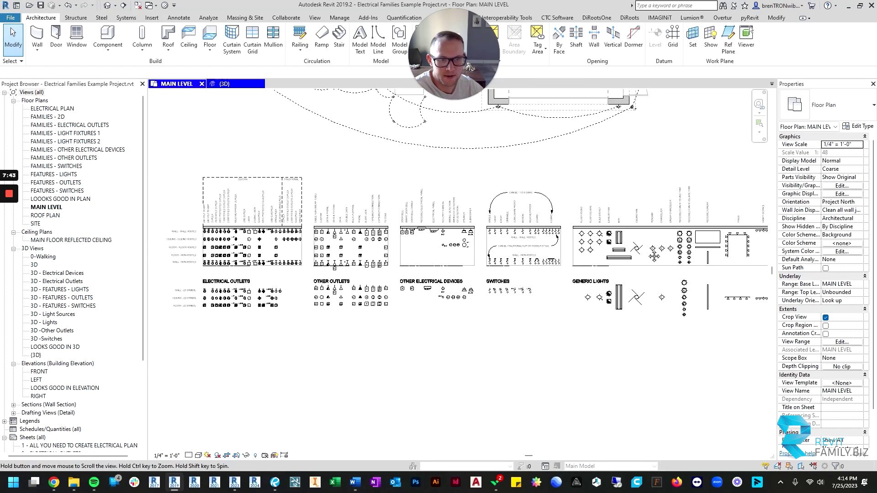
pyautogui.moveTo(323, 274)
pyautogui.mouseDown(button='middle')
pyautogui.moveTo(623, 275)
pyautogui.moveTo(411, 250)
pyautogui.moveTo(450, 265)
pyautogui.moveTo(415, 237)
pyautogui.mouseUp(button='middle')
pyautogui.scroll(2, 411, 251)
pyautogui.scroll(-1, 450, 265)
pyautogui.moveTo(458, 381); pyautogui.dragTo(423, 265, button='middle')
pyautogui.scroll(2, 343, 263)
pyautogui.scroll(-1, 343, 263)
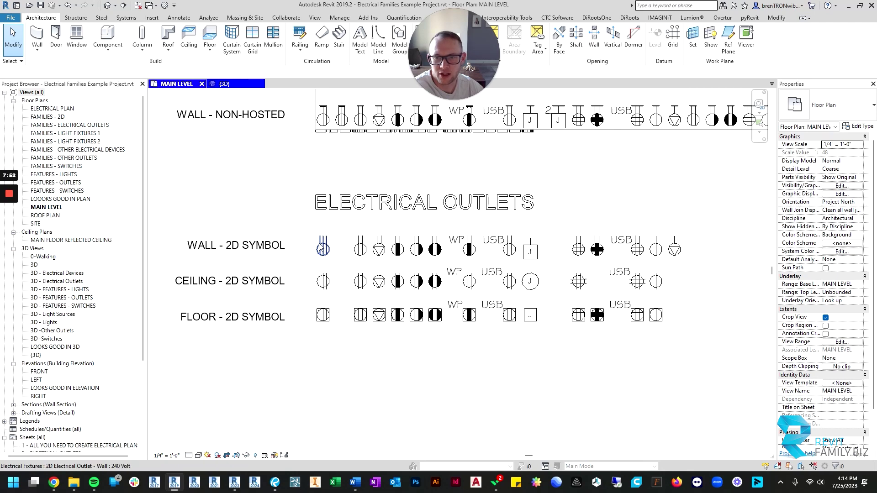
pyautogui.scroll(-1, 541, 284)
pyautogui.scroll(1, 544, 290)
pyautogui.scroll(-2, 548, 284)
pyautogui.scroll(-2, 560, 277)
pyautogui.scroll(-2, 560, 277)
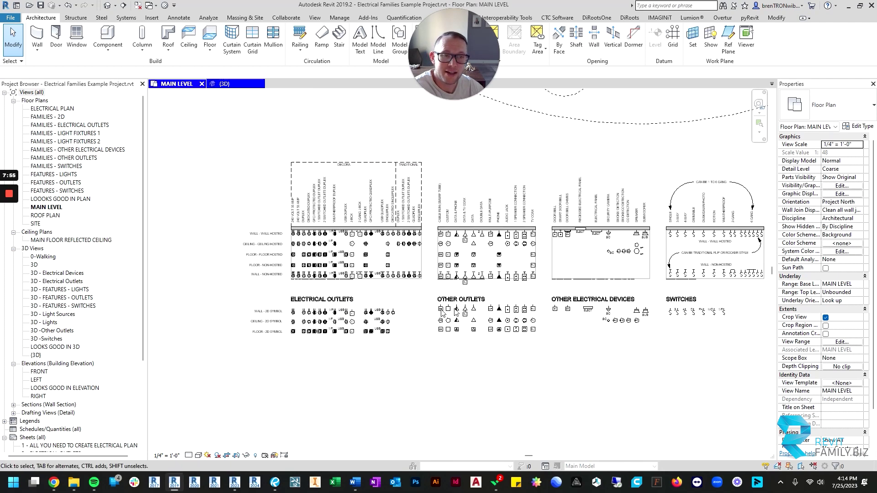
pyautogui.scroll(2, 461, 309)
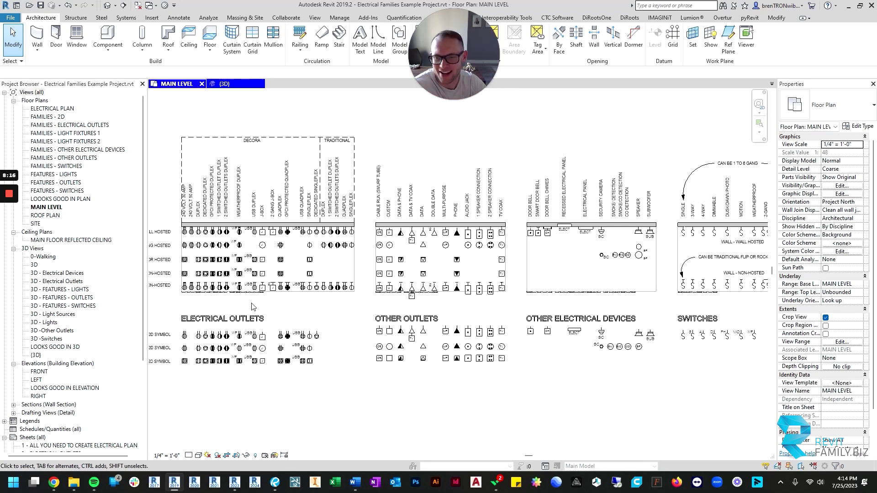
pyautogui.scroll(1, 445, 323)
pyautogui.scroll(1, 457, 319)
pyautogui.scroll(2, 459, 301)
pyautogui.scroll(1, 466, 266)
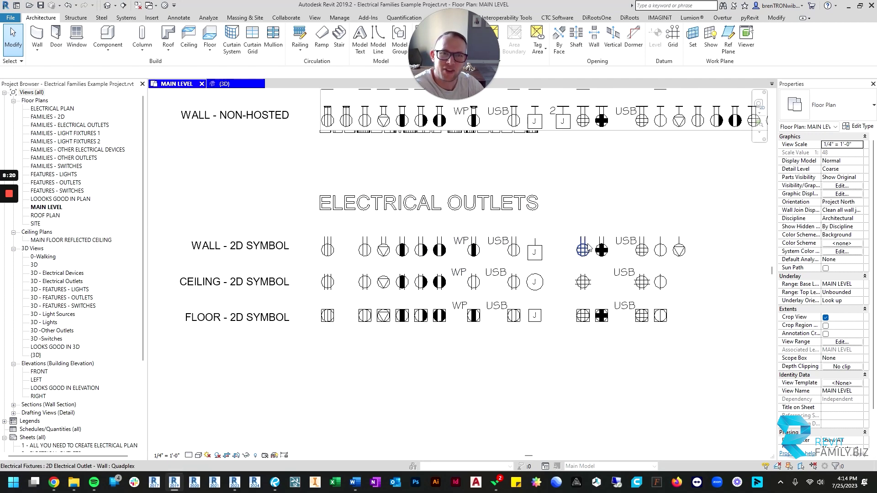
pyautogui.scroll(-1, 589, 249)
pyautogui.scroll(-1, 494, 267)
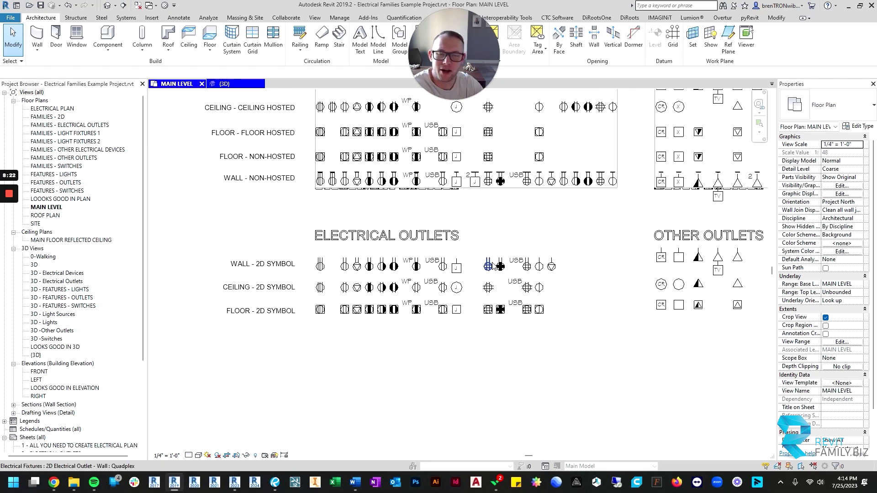
pyautogui.scroll(-1, 480, 301)
pyautogui.scroll(1, 184, 266)
pyautogui.scroll(-1, 420, 284)
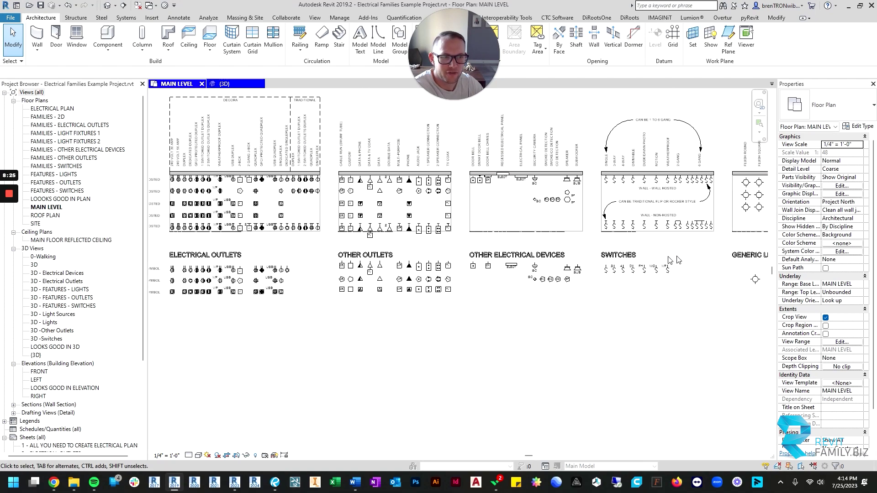
pyautogui.moveTo(616, 271); pyautogui.dragTo(274, 271, button='middle')
pyautogui.scroll(1, 455, 293)
pyautogui.scroll(1, 456, 293)
pyautogui.scroll(-1, 455, 293)
pyautogui.moveTo(455, 293)
pyautogui.mouseDown(button='middle')
pyautogui.moveTo(275, 274)
pyautogui.moveTo(476, 291)
pyautogui.mouseUp(button='middle')
pyautogui.scroll(1, 454, 289)
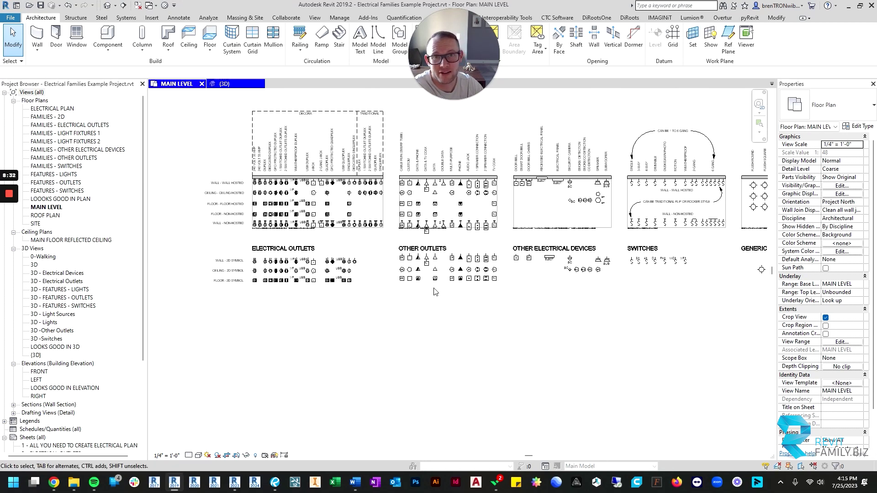
pyautogui.scroll(2, 302, 277)
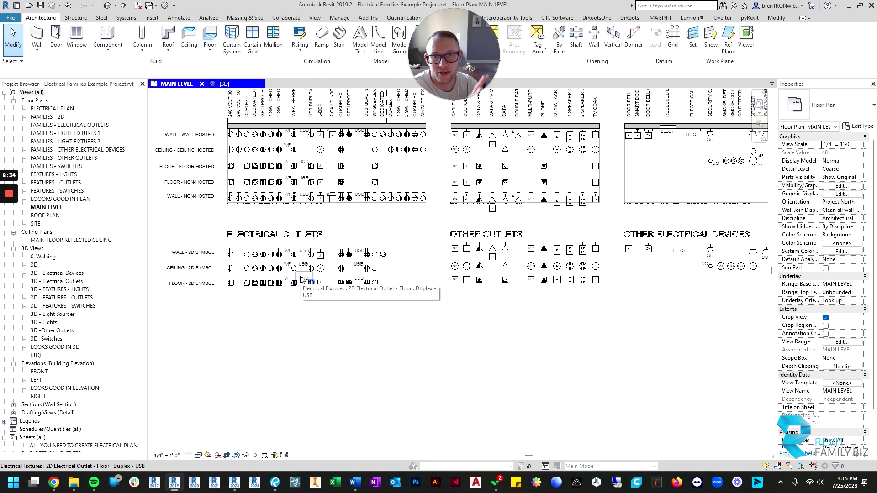
pyautogui.scroll(1, 301, 279)
pyautogui.scroll(1, 205, 295)
pyautogui.scroll(-1, 451, 299)
pyautogui.moveTo(452, 298); pyautogui.dragTo(458, 299, button='middle')
pyautogui.scroll(-1, 461, 284)
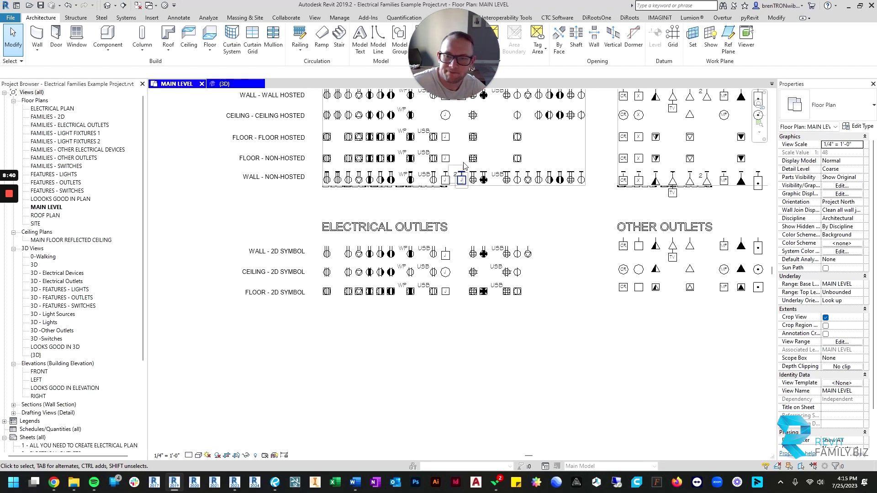
pyautogui.scroll(-1, 445, 281)
pyautogui.scroll(-1, 449, 285)
pyautogui.scroll(-1, 451, 287)
pyautogui.scroll(-1, 453, 290)
pyautogui.scroll(-1, 452, 289)
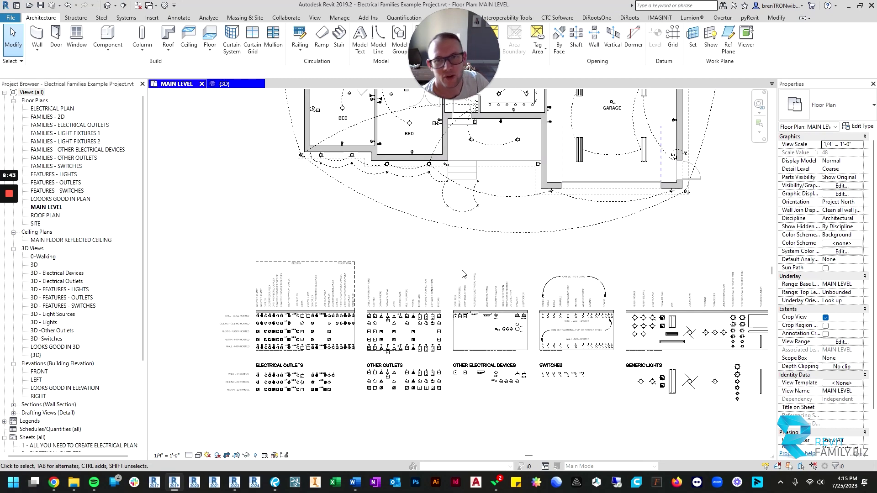
# Step: Pan the plan up from the legend and centre it on the Primary Bed area
pyautogui.moveTo(450, 223); pyautogui.dragTo(425, 281, button='middle')
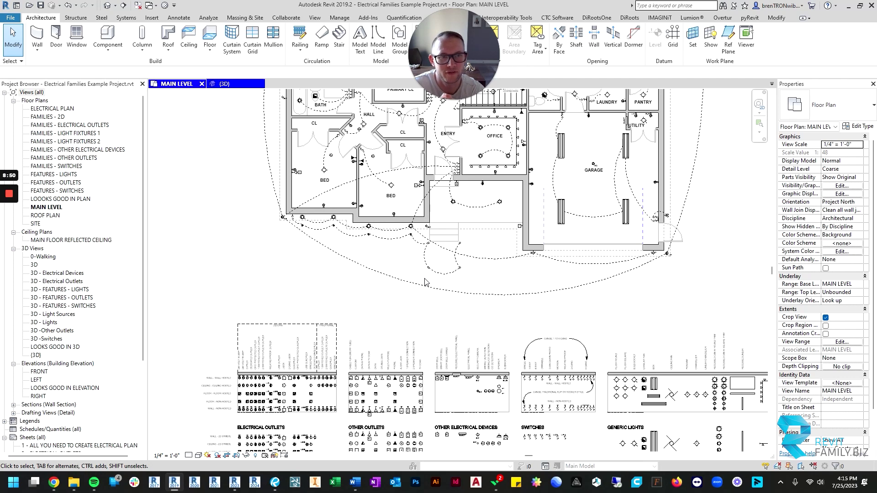
pyautogui.moveTo(450, 195)
pyautogui.mouseDown(button='middle')
pyautogui.moveTo(430, 232)
pyautogui.moveTo(402, 334)
pyautogui.mouseUp(button='middle')
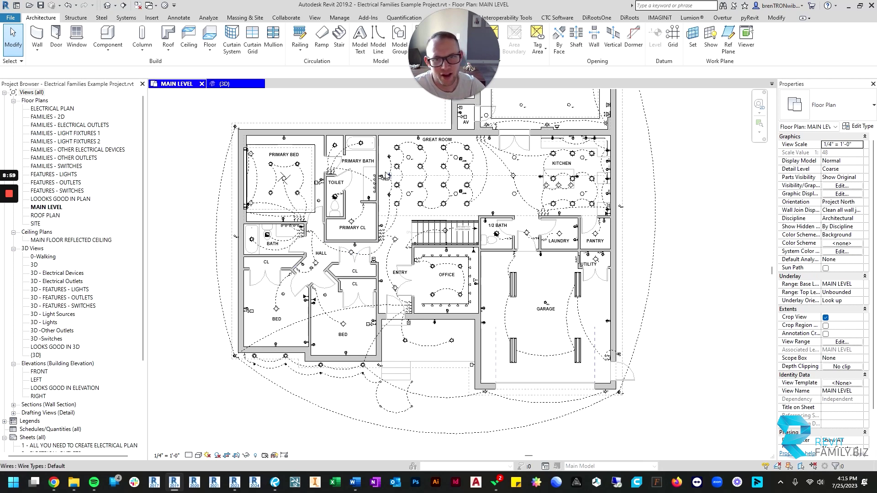
pyautogui.scroll(2, 388, 175)
pyautogui.scroll(1, 356, 172)
pyautogui.moveTo(175, 172); pyautogui.dragTo(319, 169, button='middle')
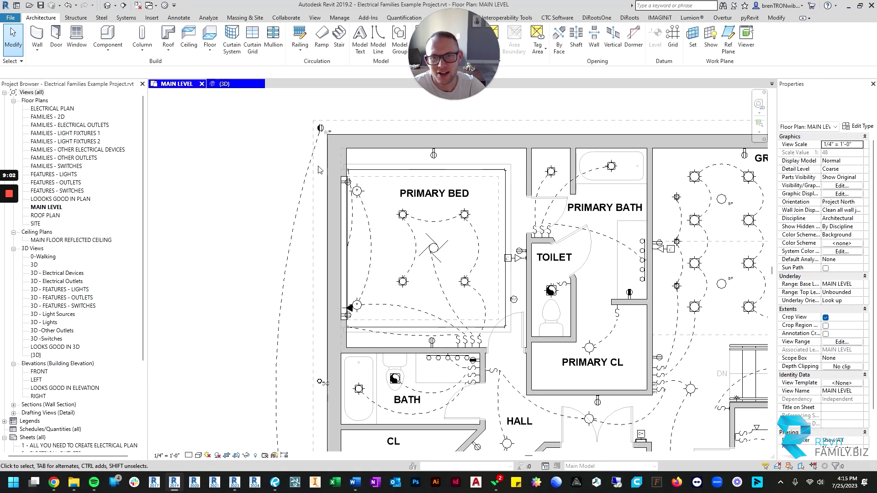
pyautogui.scroll(1, 479, 281)
pyautogui.scroll(1, 484, 277)
pyautogui.scroll(-1, 438, 295)
pyautogui.scroll(-1, 438, 295)
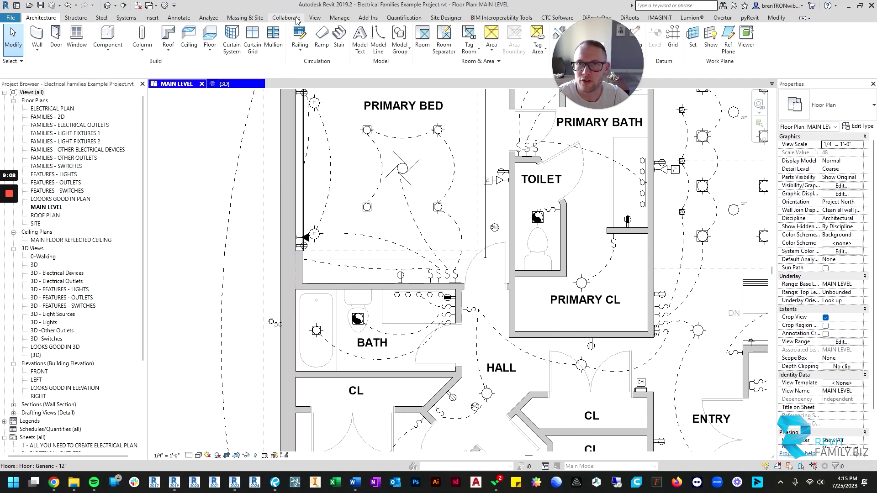
# Step: With the Systems tools shown, move a Great Room recessed light up and left
pyautogui.click(125, 18)
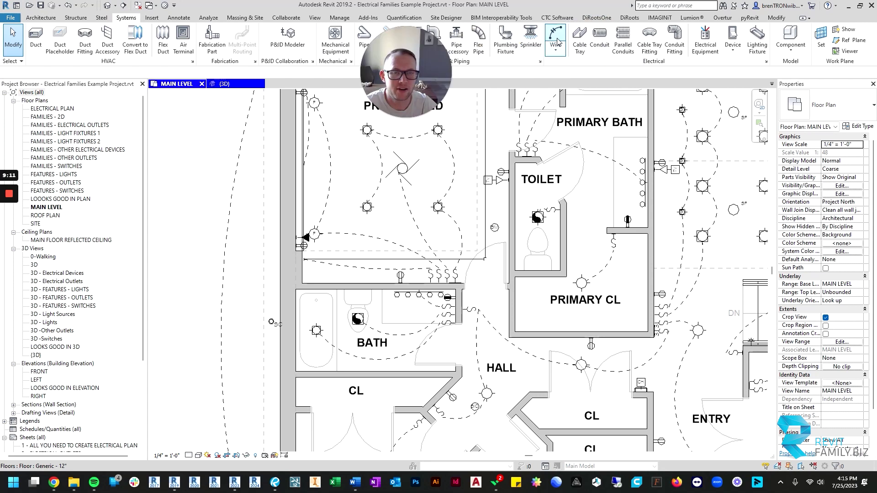
pyautogui.scroll(-1, 469, 231)
pyautogui.scroll(-1, 462, 233)
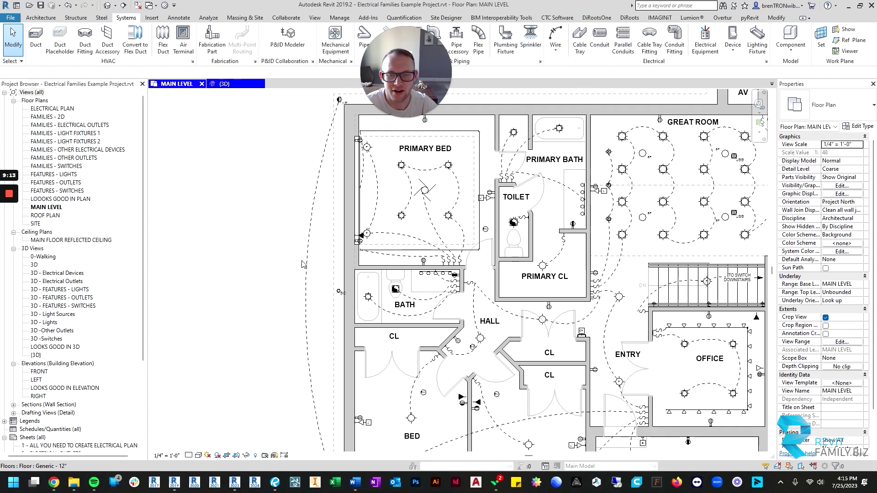
pyautogui.scroll(2, 579, 185)
pyautogui.moveTo(662, 209); pyautogui.dragTo(497, 206, button='middle')
pyautogui.scroll(2, 505, 194)
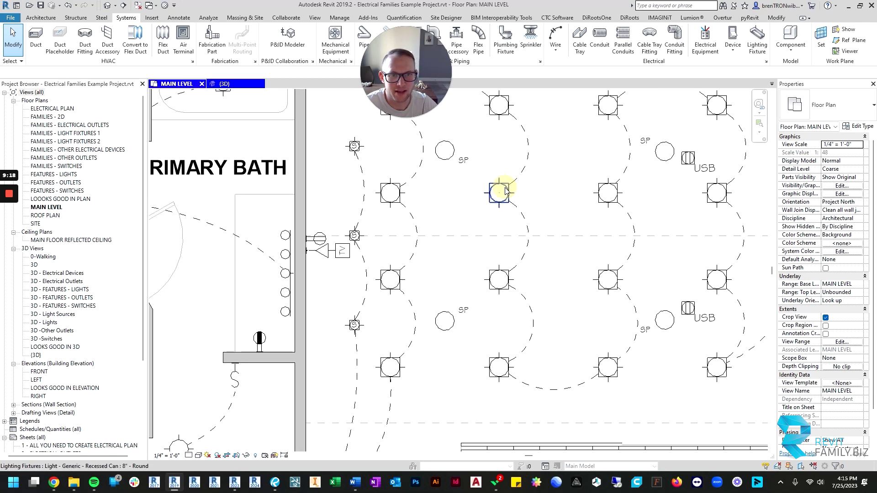
pyautogui.moveTo(504, 193); pyautogui.dragTo(470, 148)
pyautogui.scroll(-2, 519, 308)
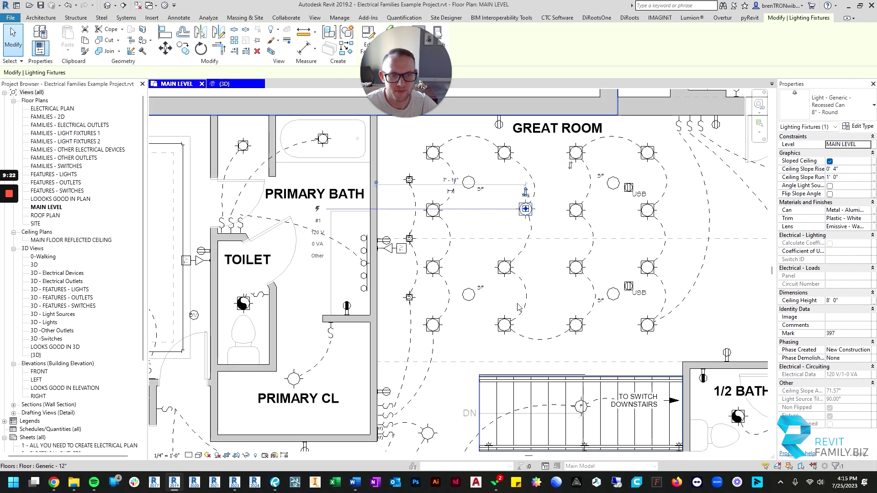
# Step: Move the wall switch bank by Primary CL upward, deselect it, and view the whole house
pyautogui.moveTo(518, 307); pyautogui.dragTo(494, 234, button='middle')
pyautogui.moveTo(358, 348); pyautogui.dragTo(410, 287)
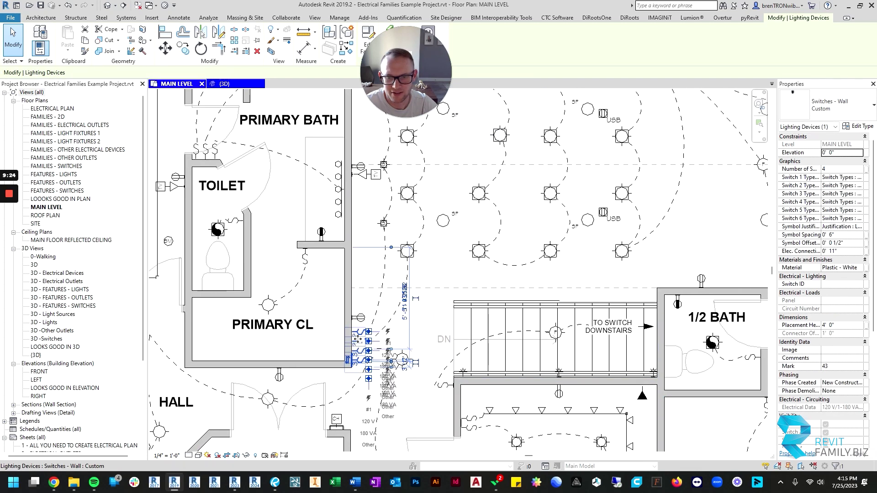
pyautogui.click(469, 280)
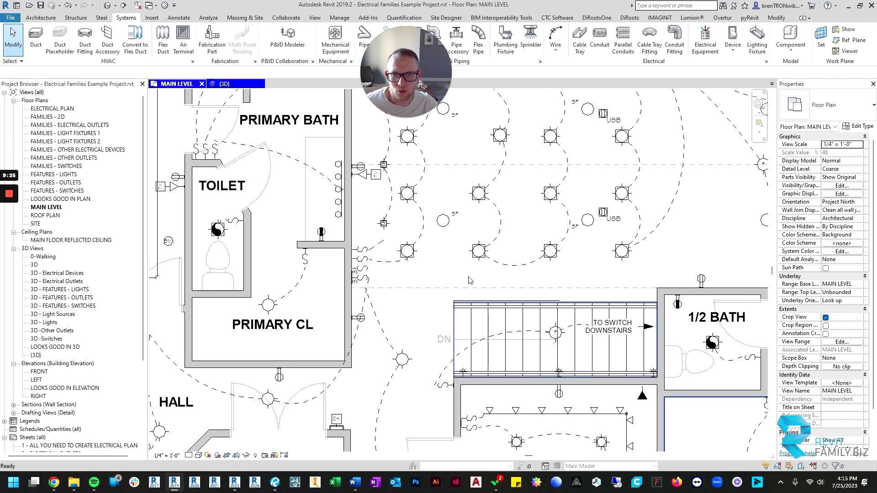
pyautogui.scroll(2, 470, 279)
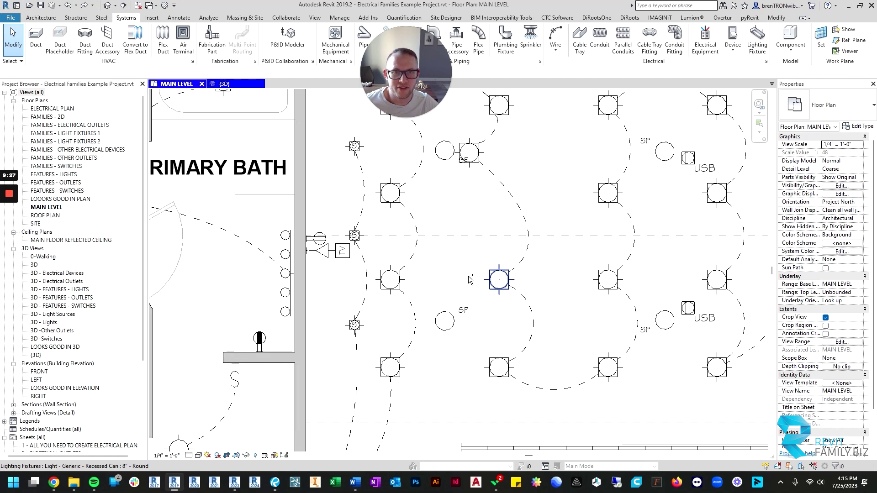
pyautogui.scroll(-2, 474, 273)
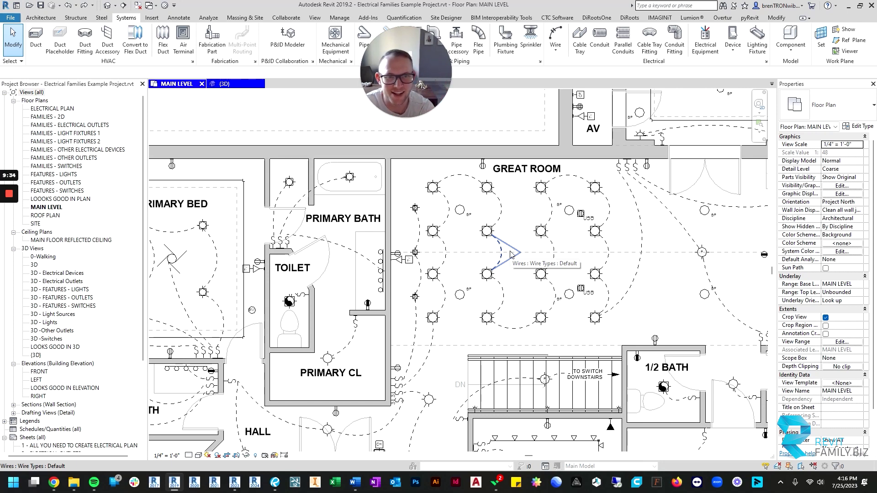
pyautogui.scroll(-2, 509, 254)
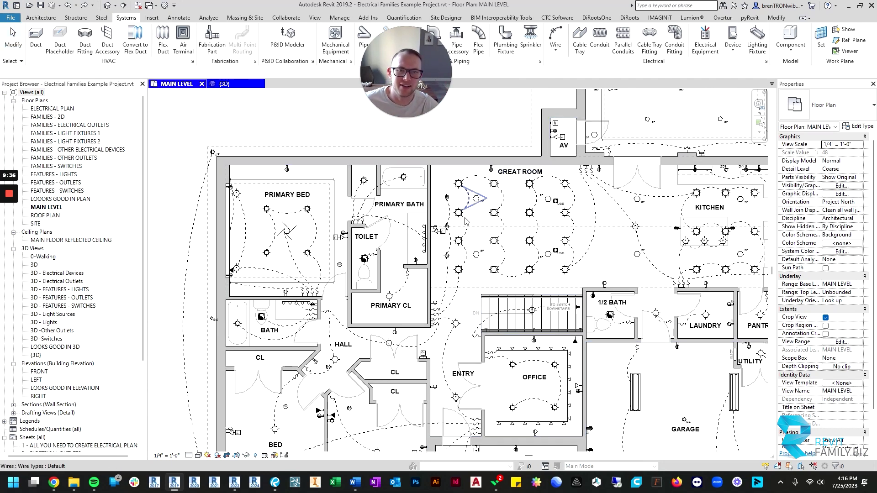
pyautogui.moveTo(501, 290); pyautogui.dragTo(485, 221, button='middle')
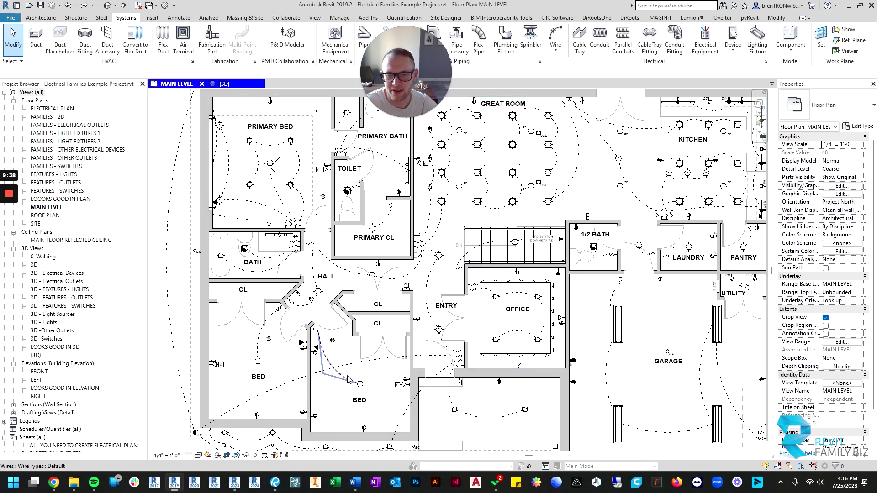
pyautogui.moveTo(414, 373); pyautogui.dragTo(423, 320, button='middle')
pyautogui.scroll(-1, 424, 319)
pyautogui.scroll(-1, 424, 319)
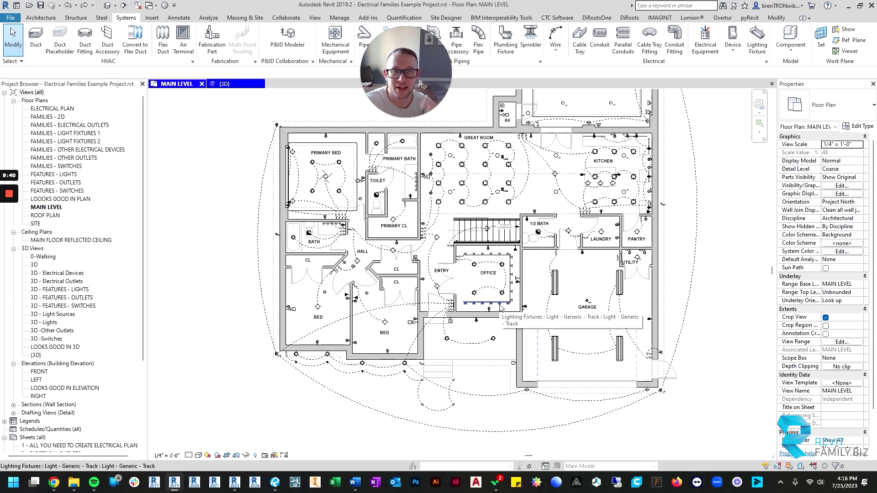
pyautogui.scroll(-1, 514, 279)
pyautogui.scroll(-1, 514, 278)
pyautogui.scroll(-1, 516, 270)
pyautogui.scroll(-1, 516, 263)
pyautogui.scroll(2, 515, 261)
pyautogui.scroll(1, 528, 259)
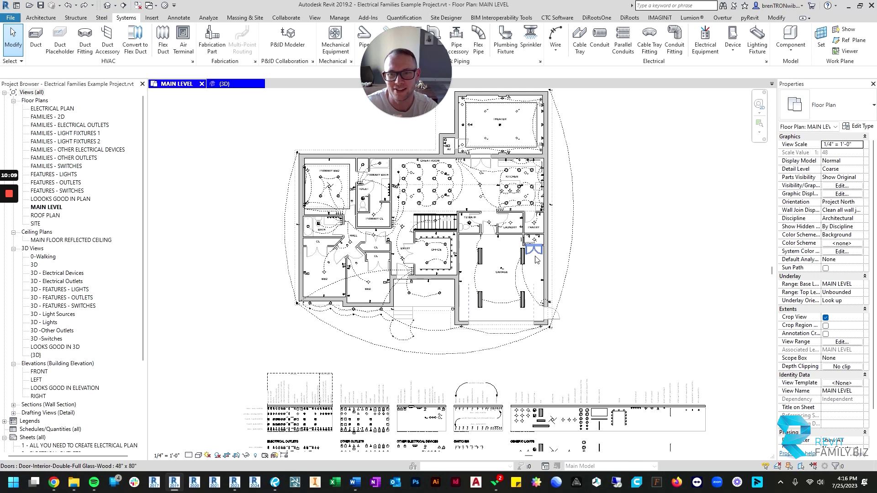
pyautogui.scroll(-2, 534, 261)
pyautogui.scroll(-1, 521, 267)
pyautogui.scroll(-1, 511, 274)
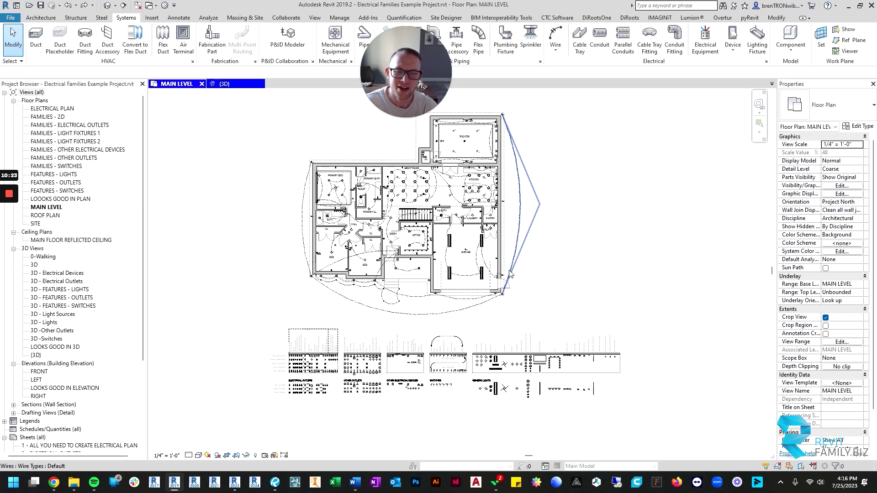
pyautogui.scroll(1, 356, 260)
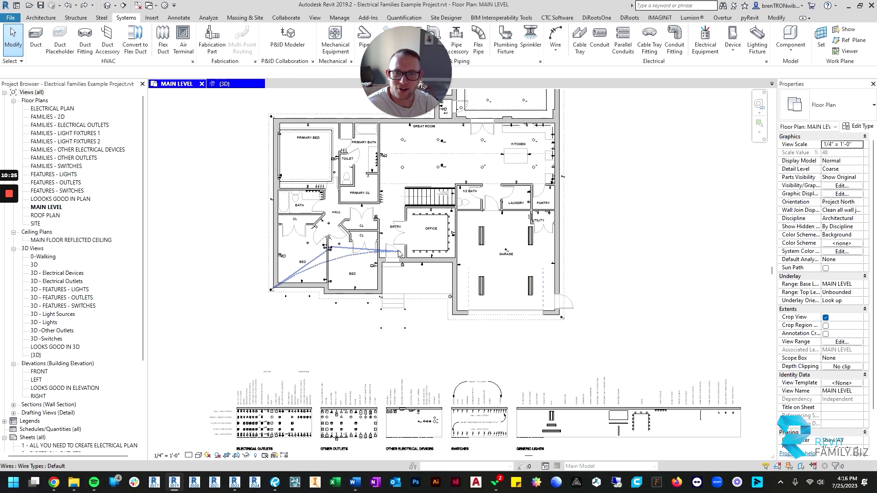
pyautogui.scroll(1, 411, 260)
pyautogui.scroll(1, 466, 259)
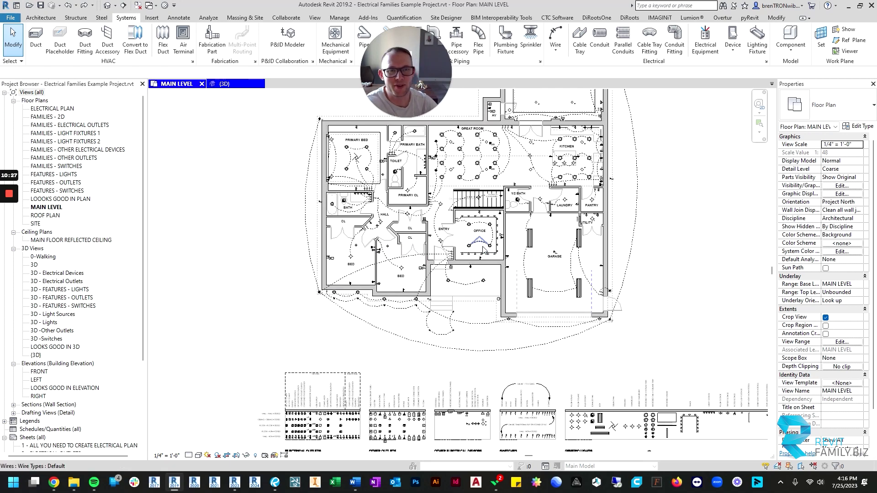